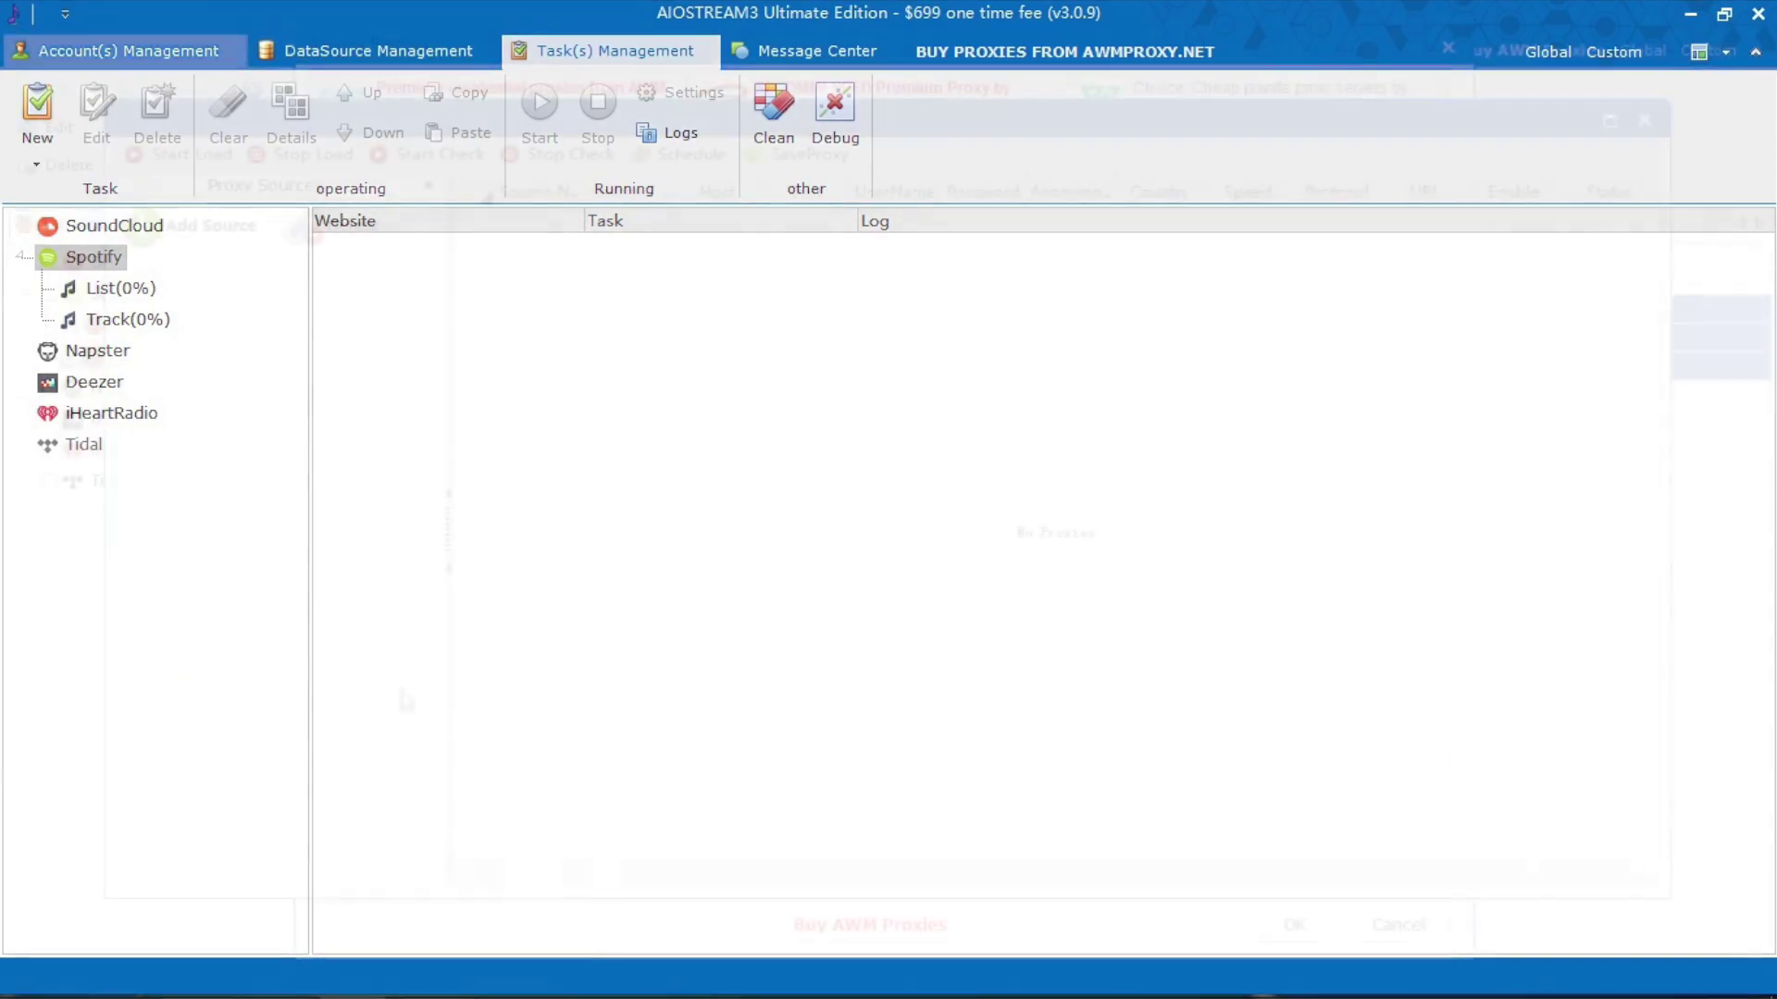
pyautogui.write('test')
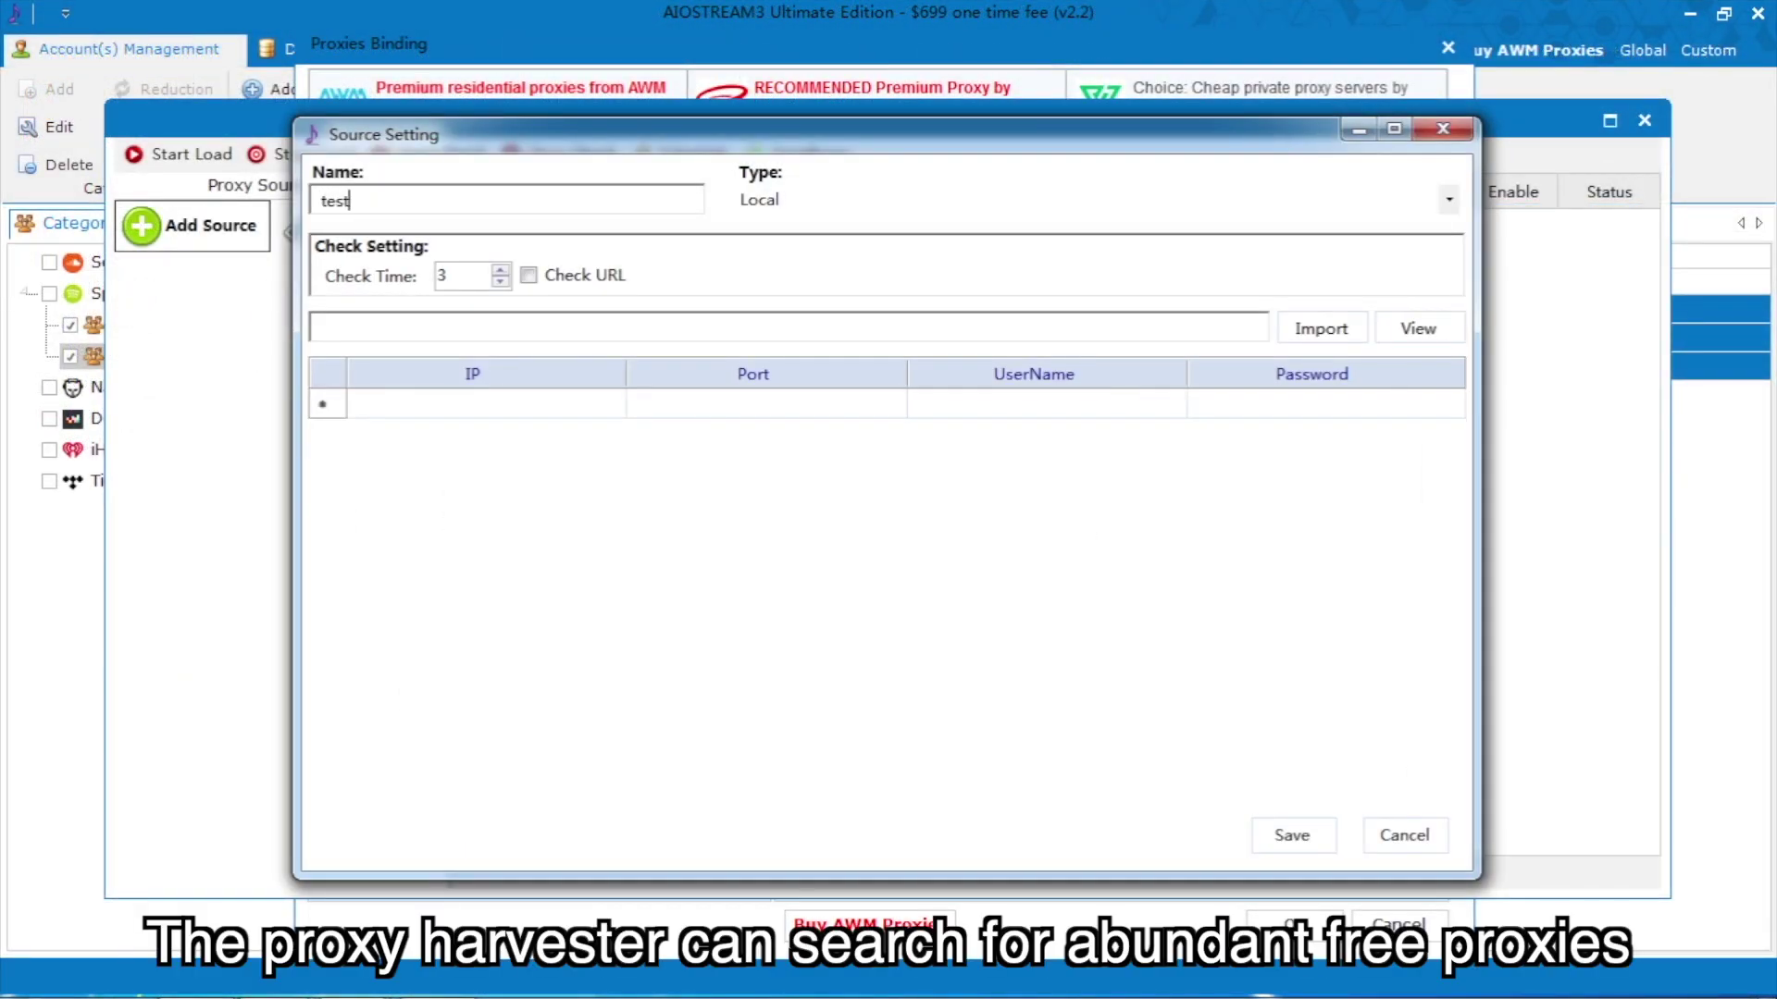
# Add a new proxy source named test with type Search and save it.
pyautogui.click(1447, 200)
pyautogui.click(945, 270)
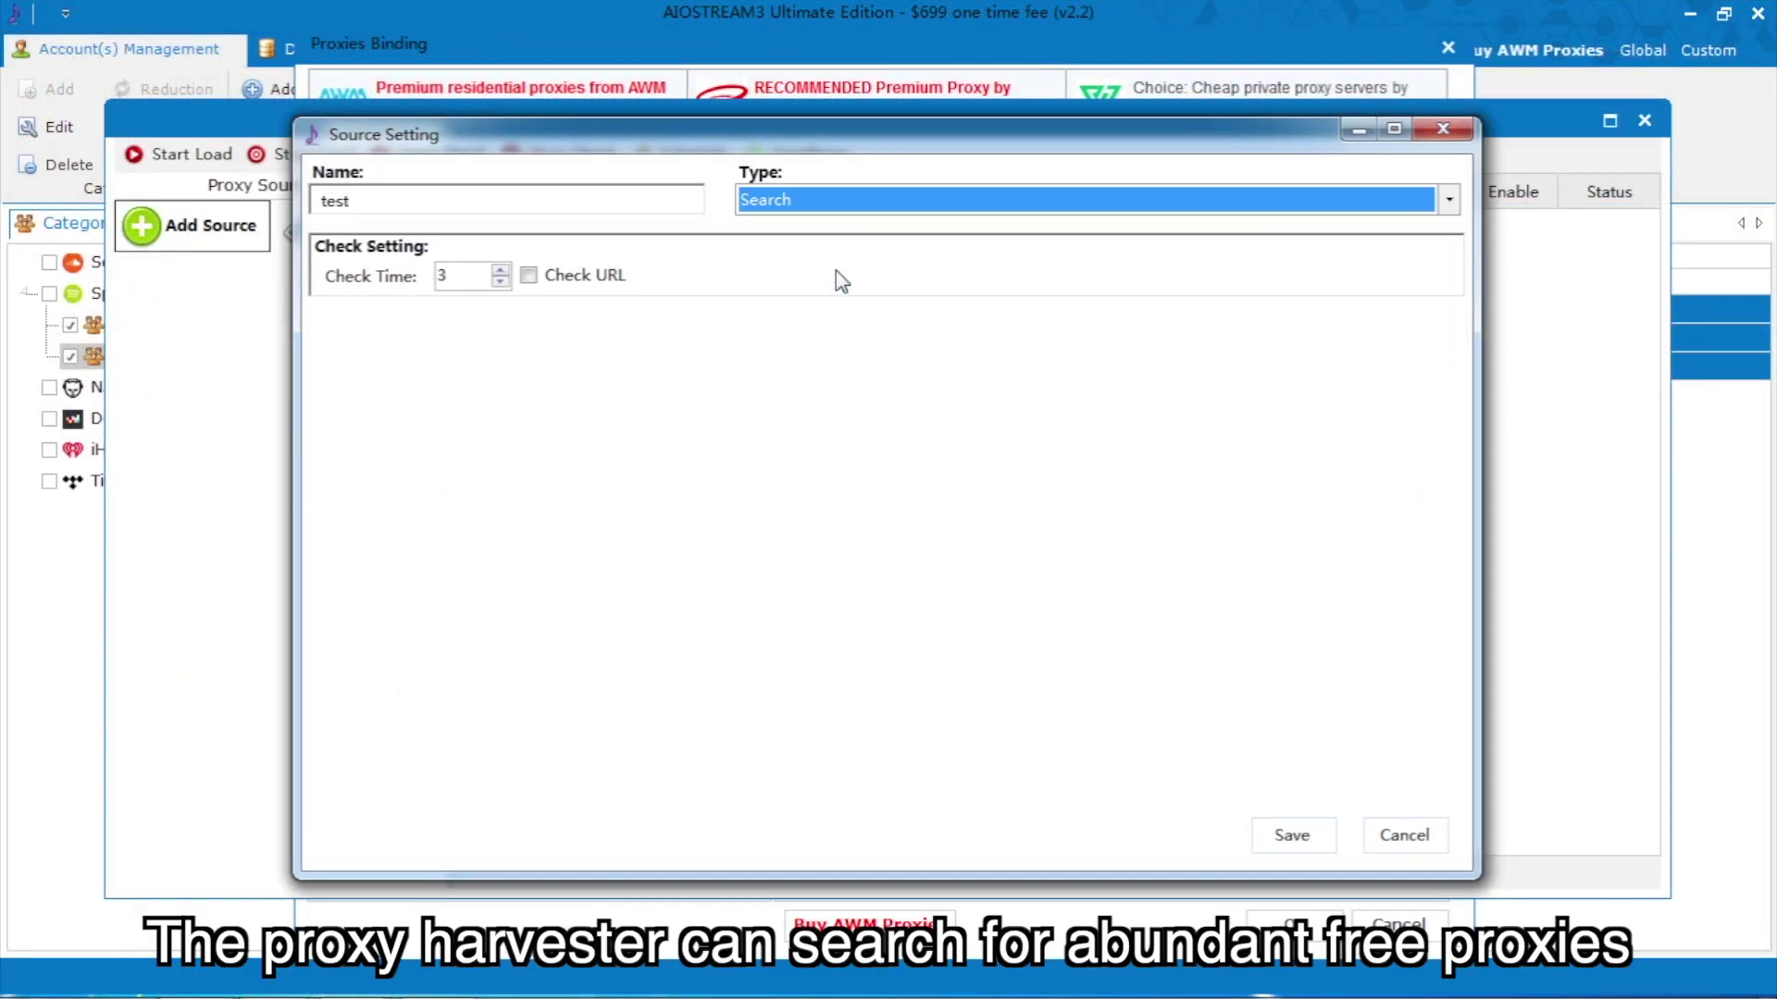
pyautogui.click(1291, 834)
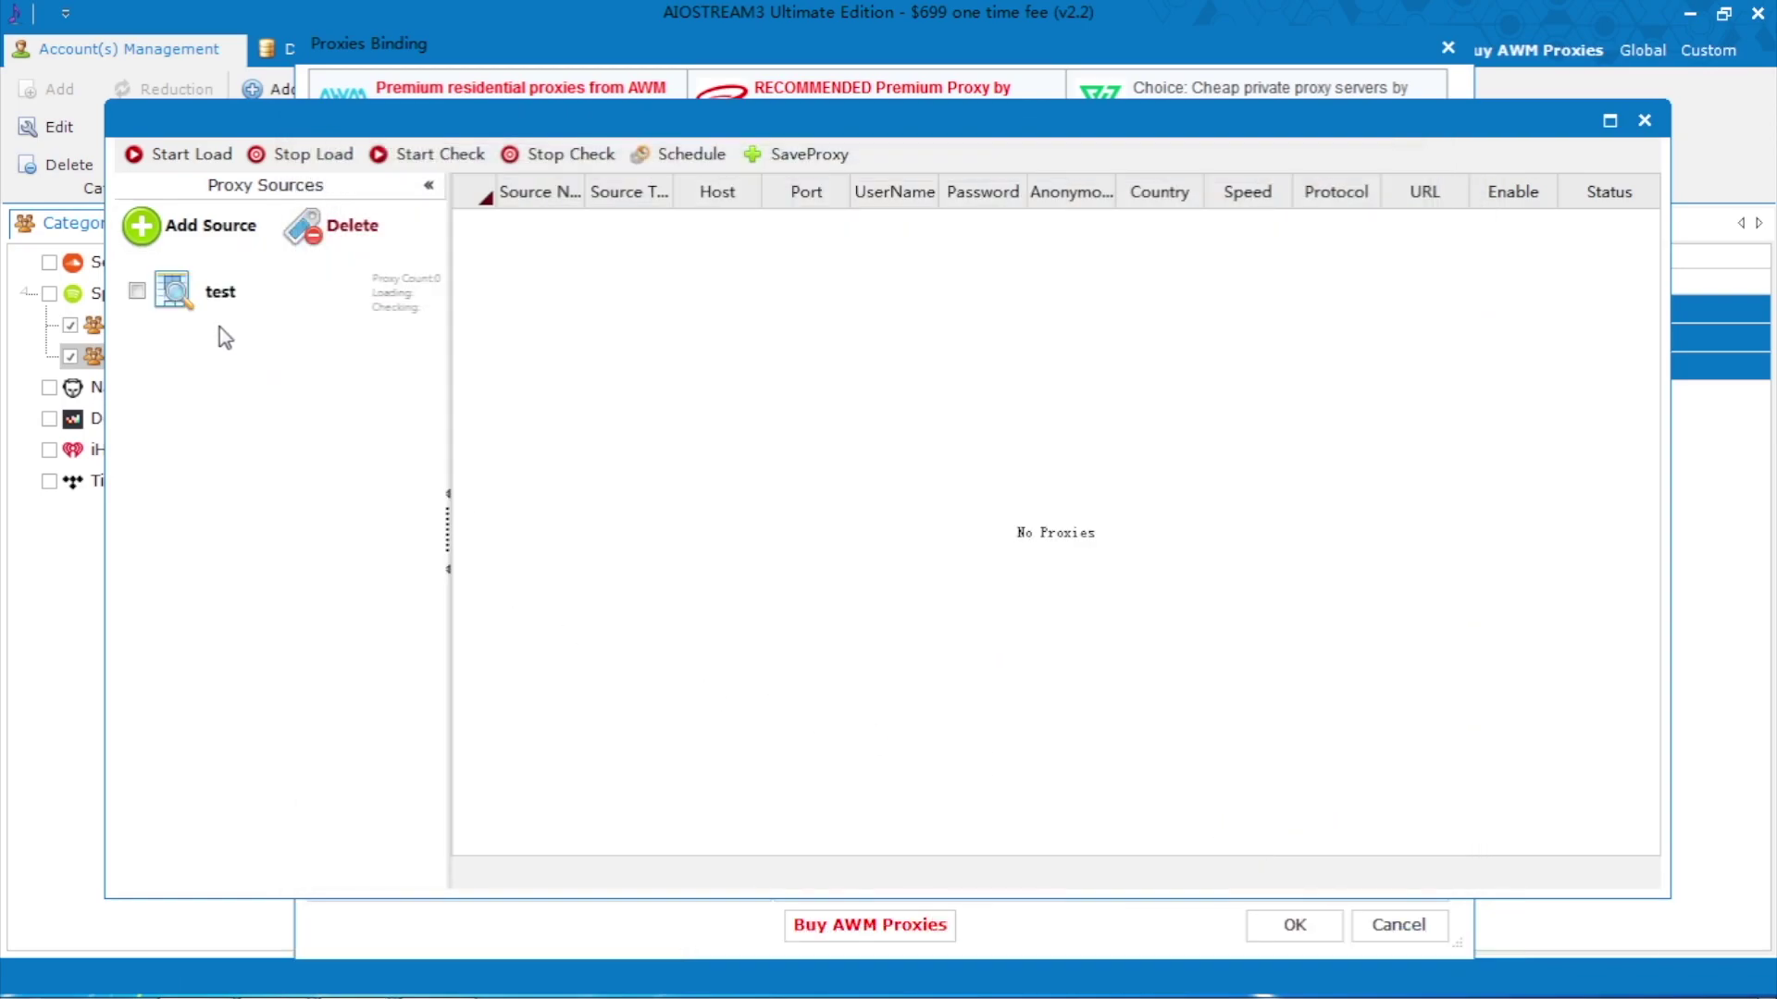
# Load free proxies from the test source and check which ones work.
pyautogui.click(137, 292)
pyautogui.click(178, 154)
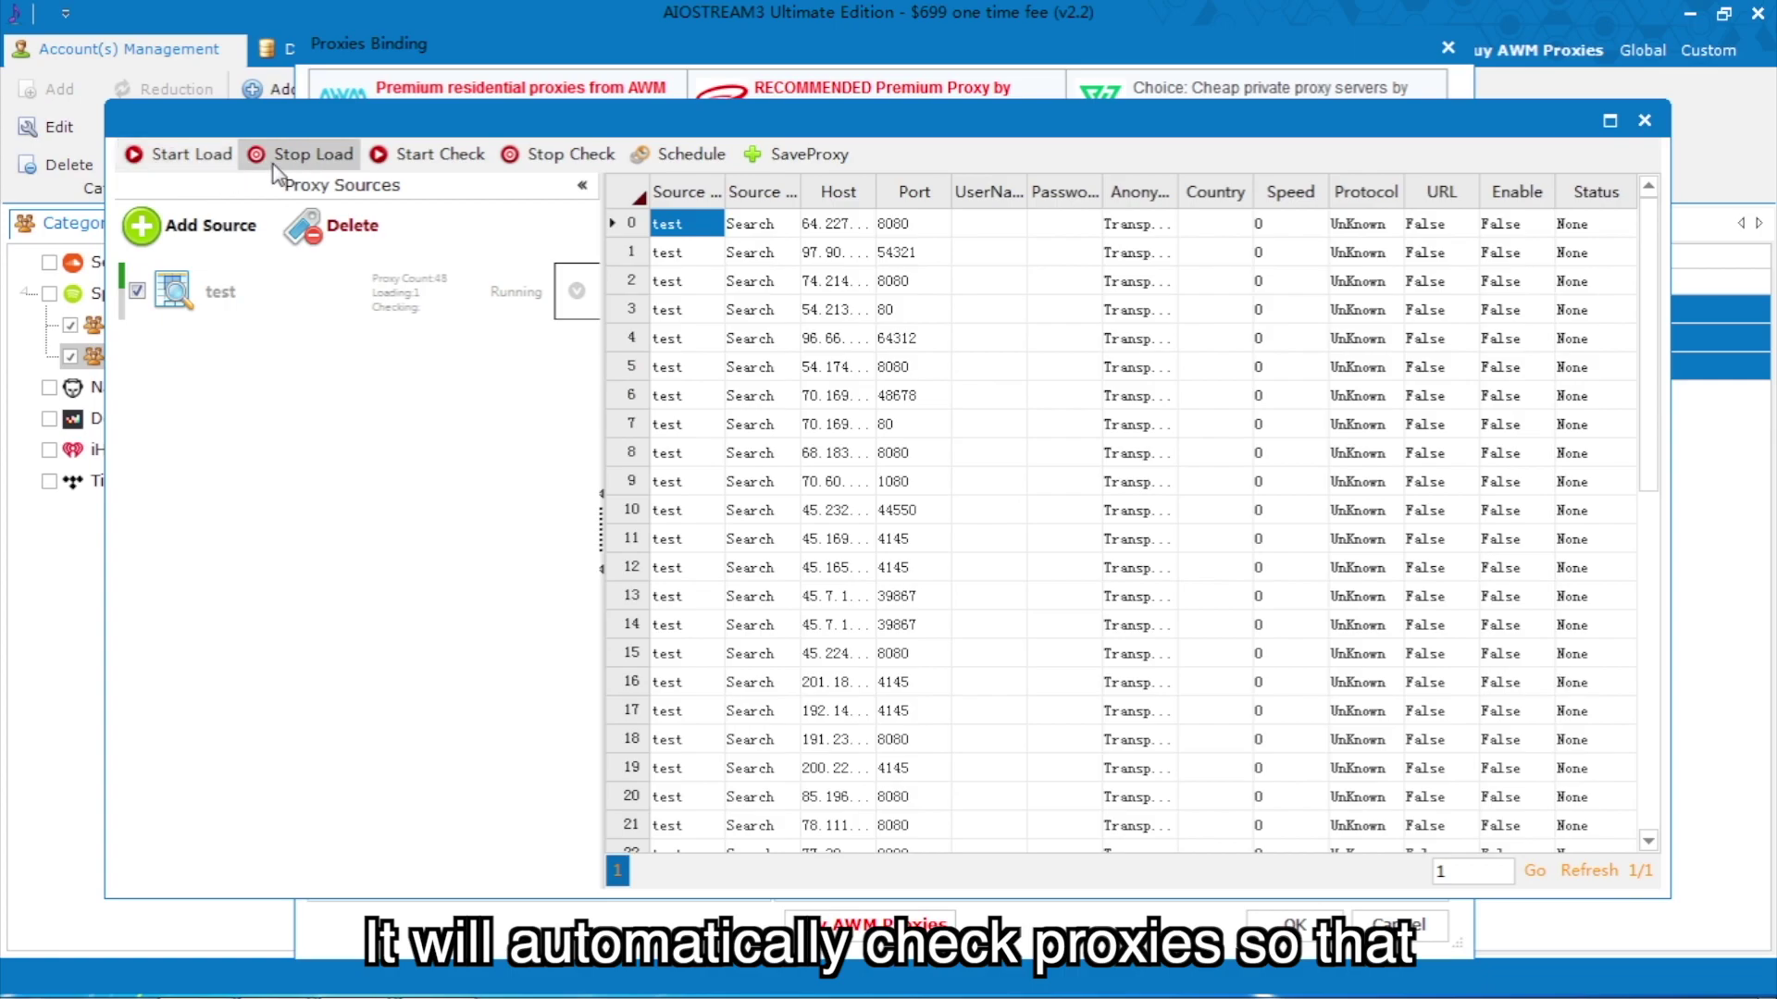
pyautogui.click(427, 154)
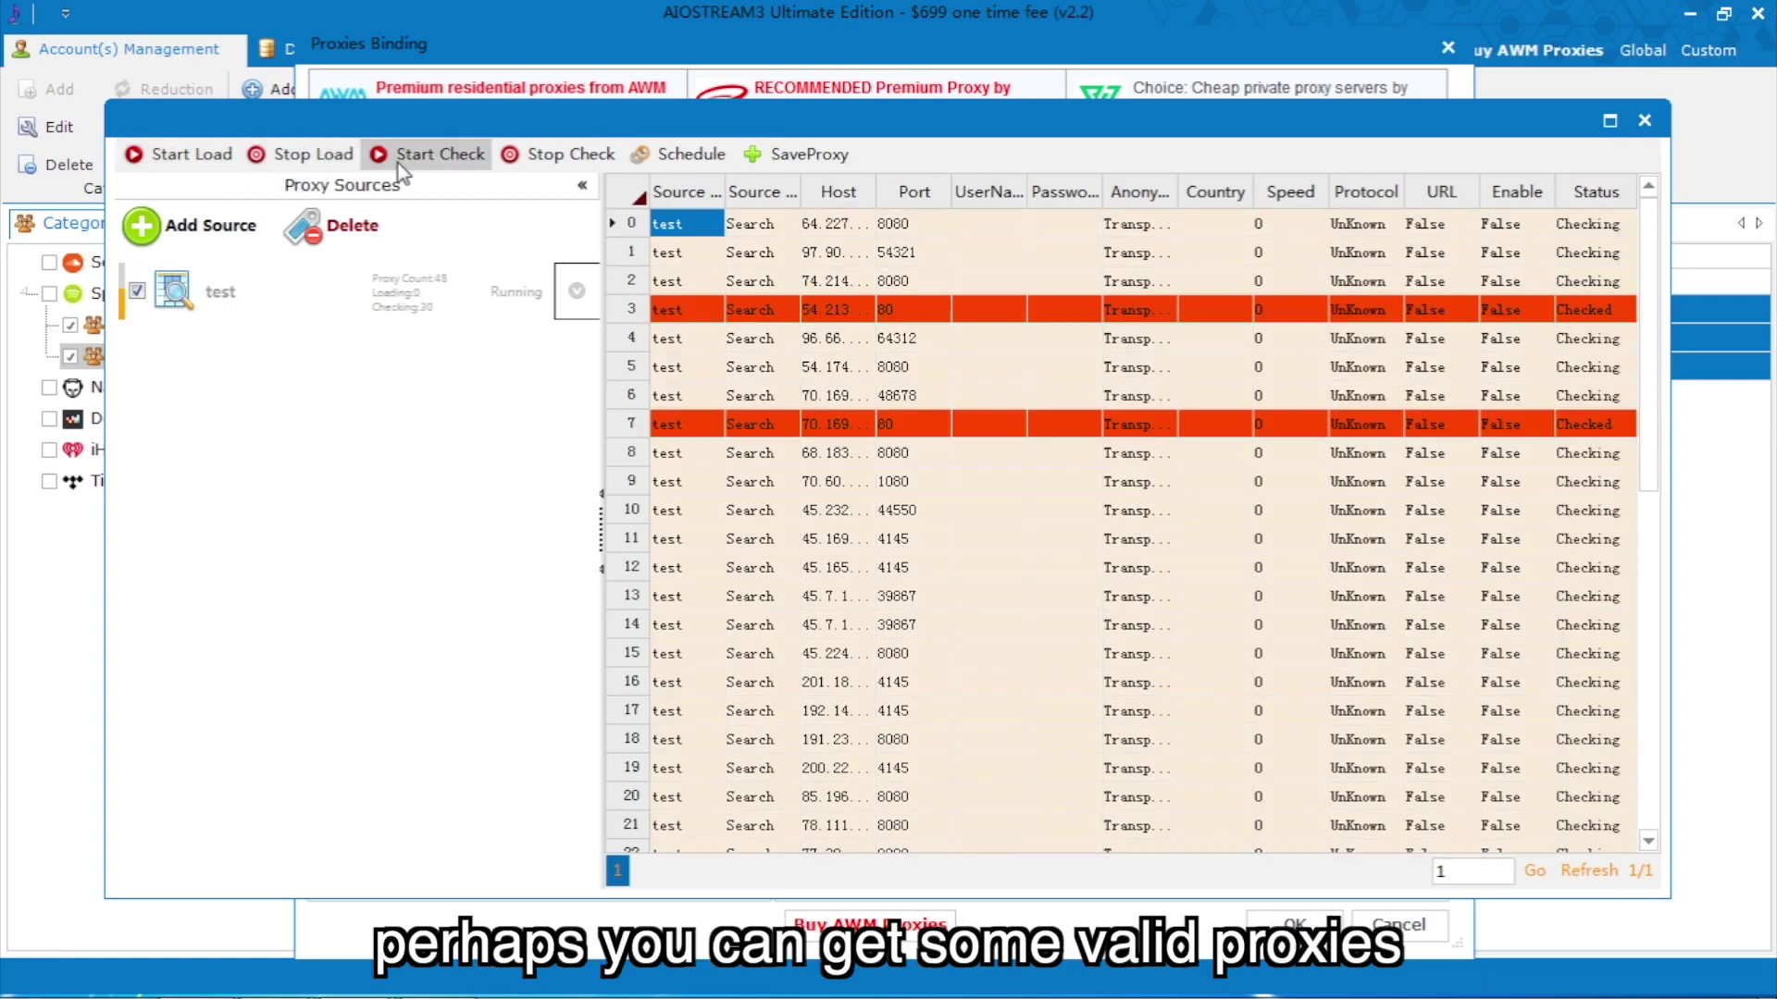
pyautogui.scroll(-4, 1112, 555)
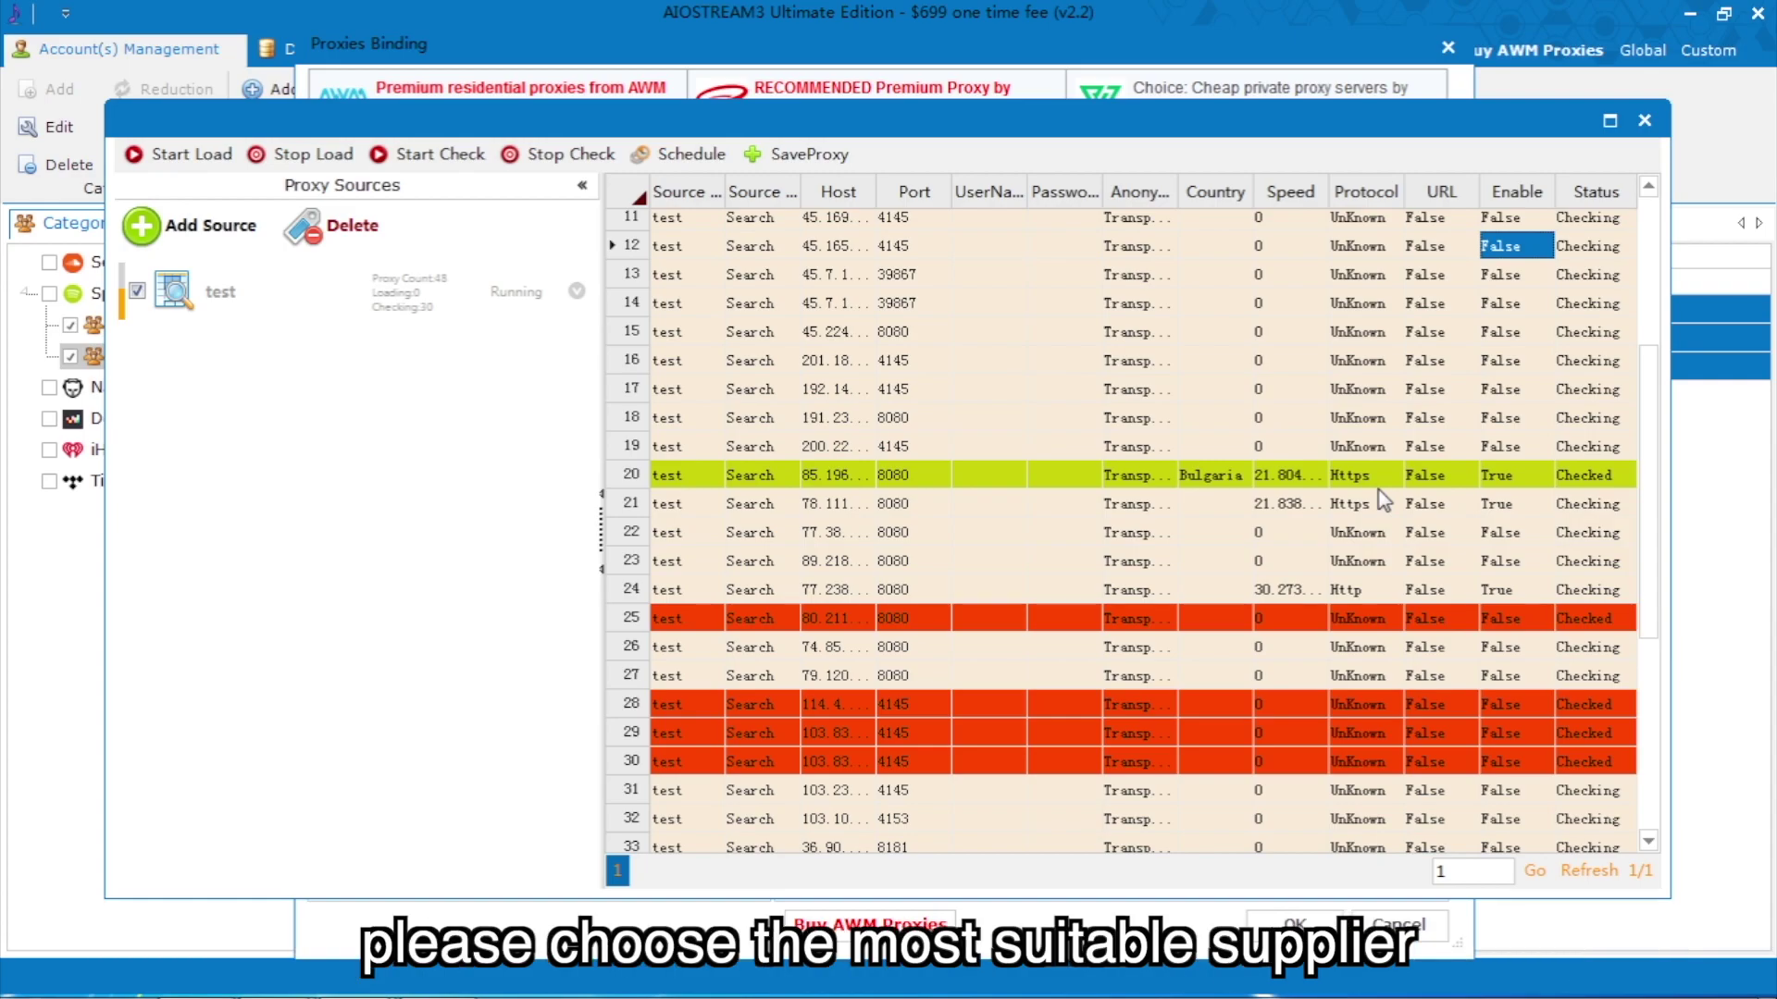
pyautogui.click(673, 475)
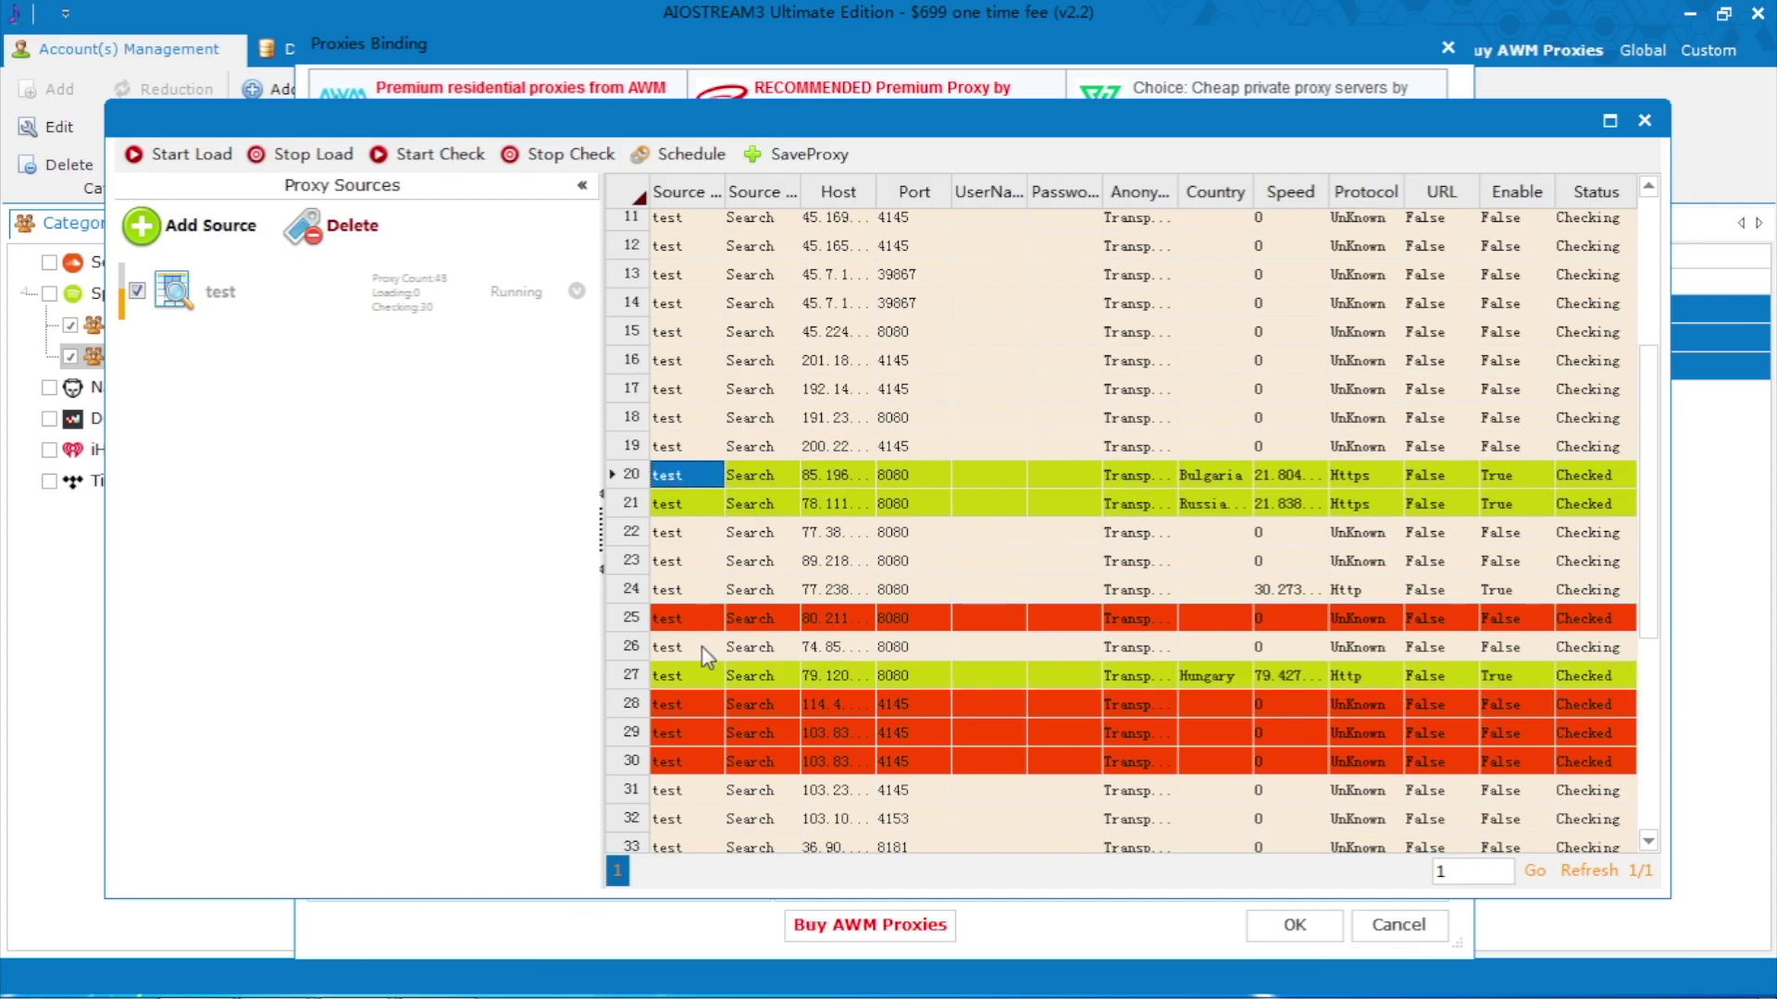
pyautogui.click(670, 652)
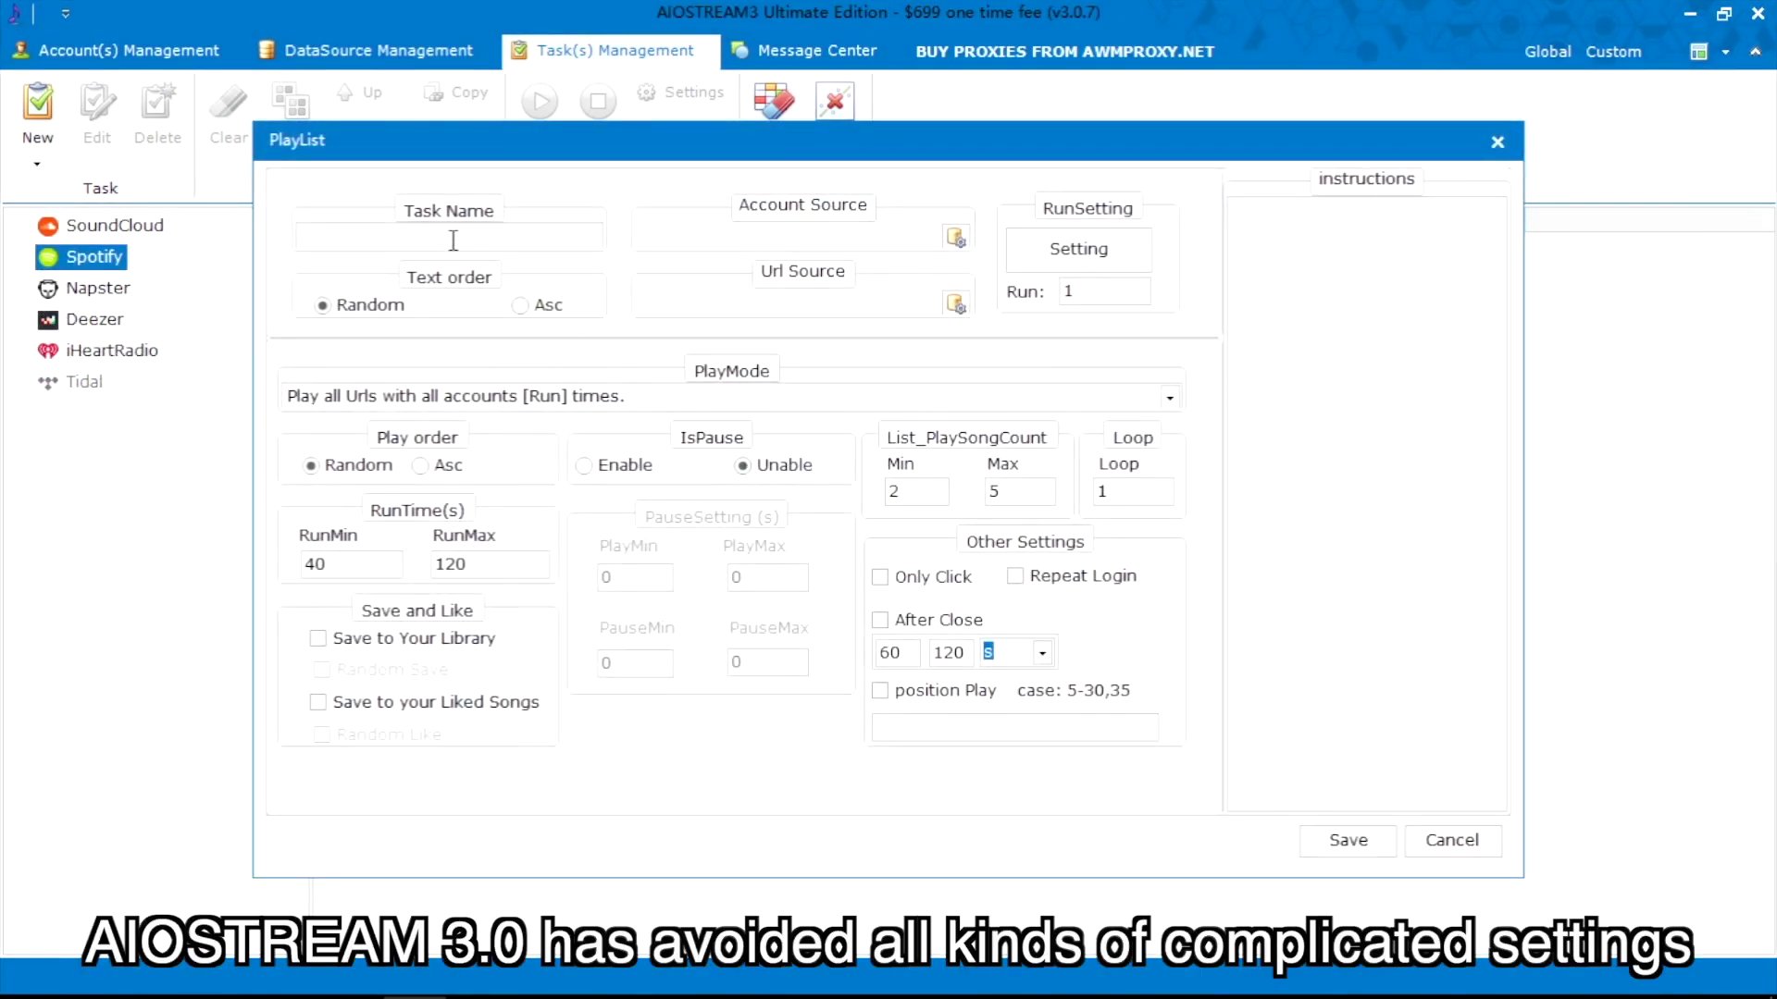
# Save a Spotify PlayList task named 'list' with Account Source account and Url Source album.
pyautogui.click(451, 239)
pyautogui.write('list')
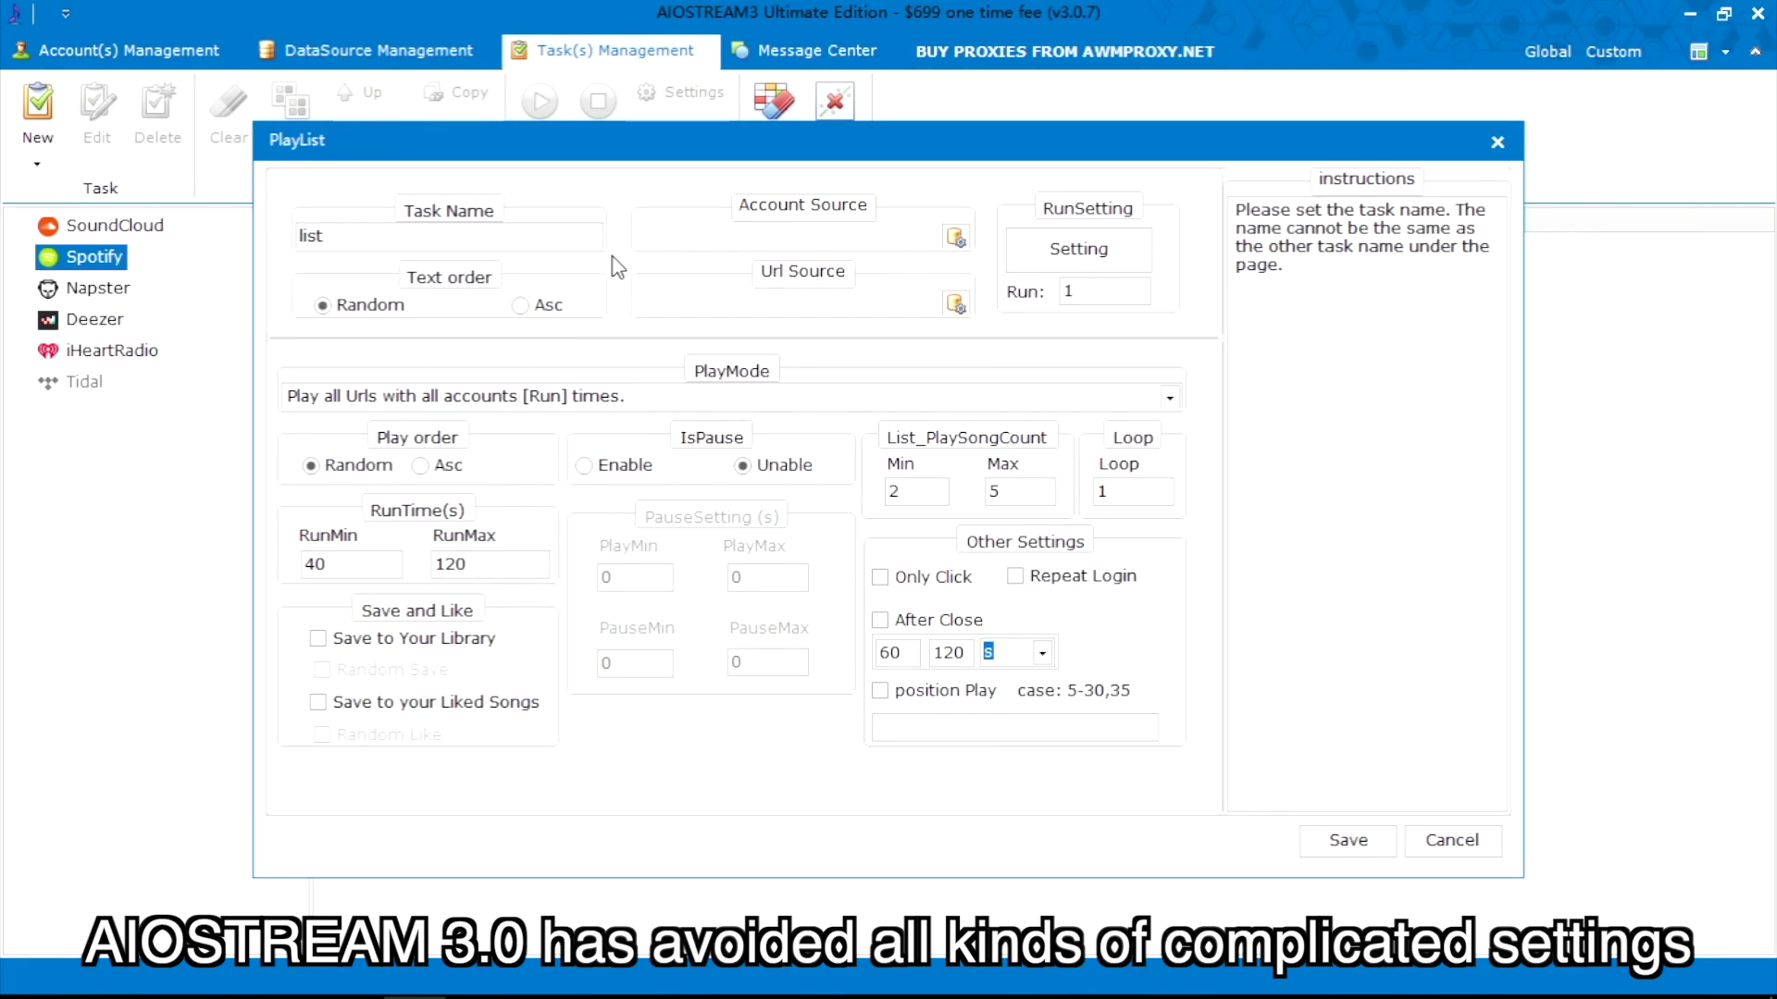
pyautogui.click(955, 240)
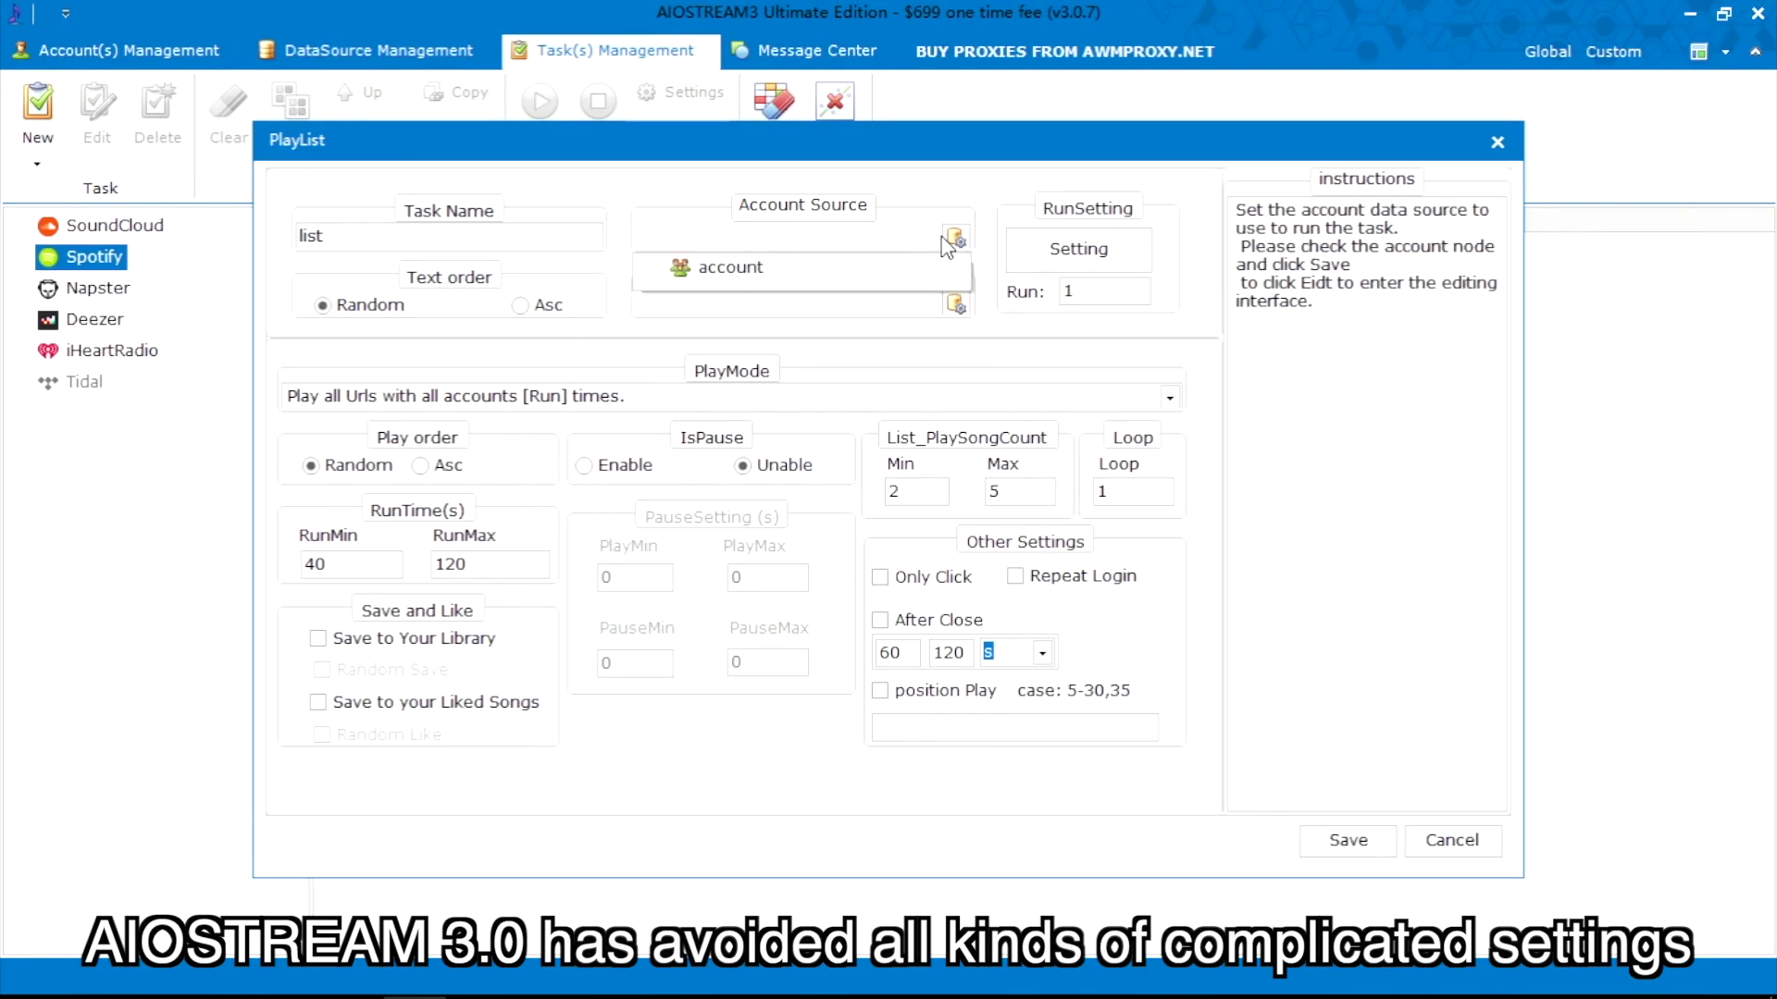
pyautogui.click(729, 267)
pyautogui.click(955, 305)
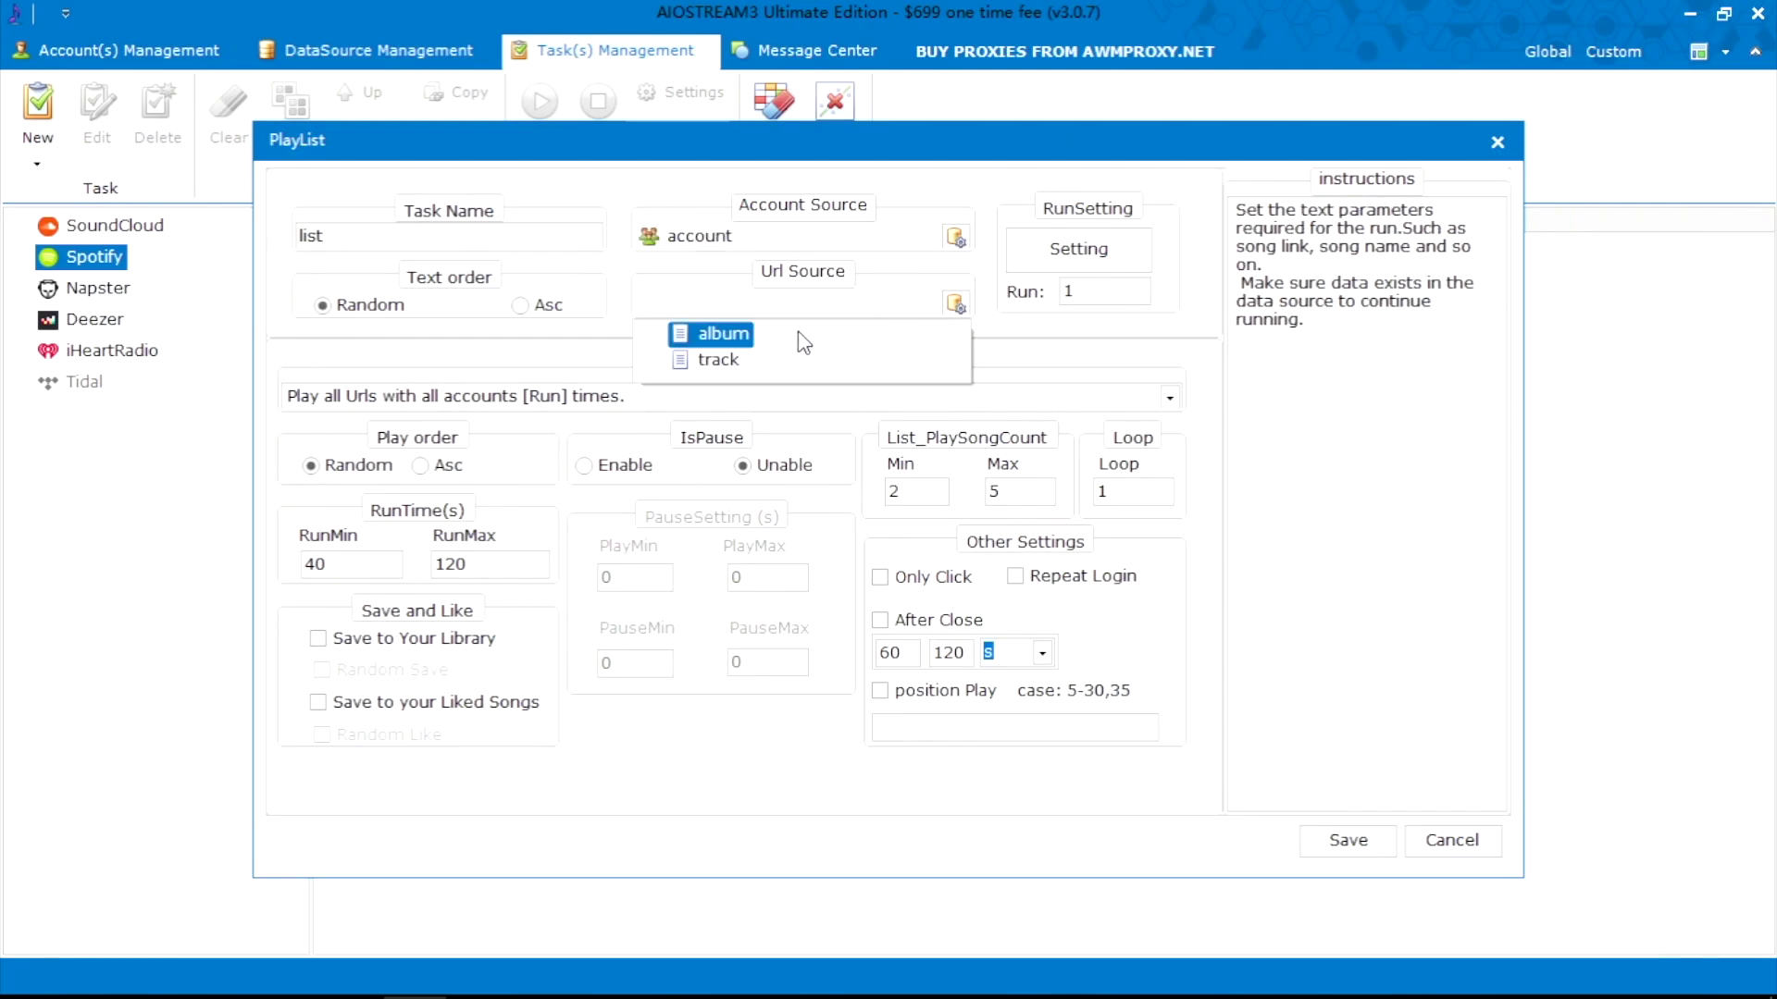
pyautogui.click(722, 334)
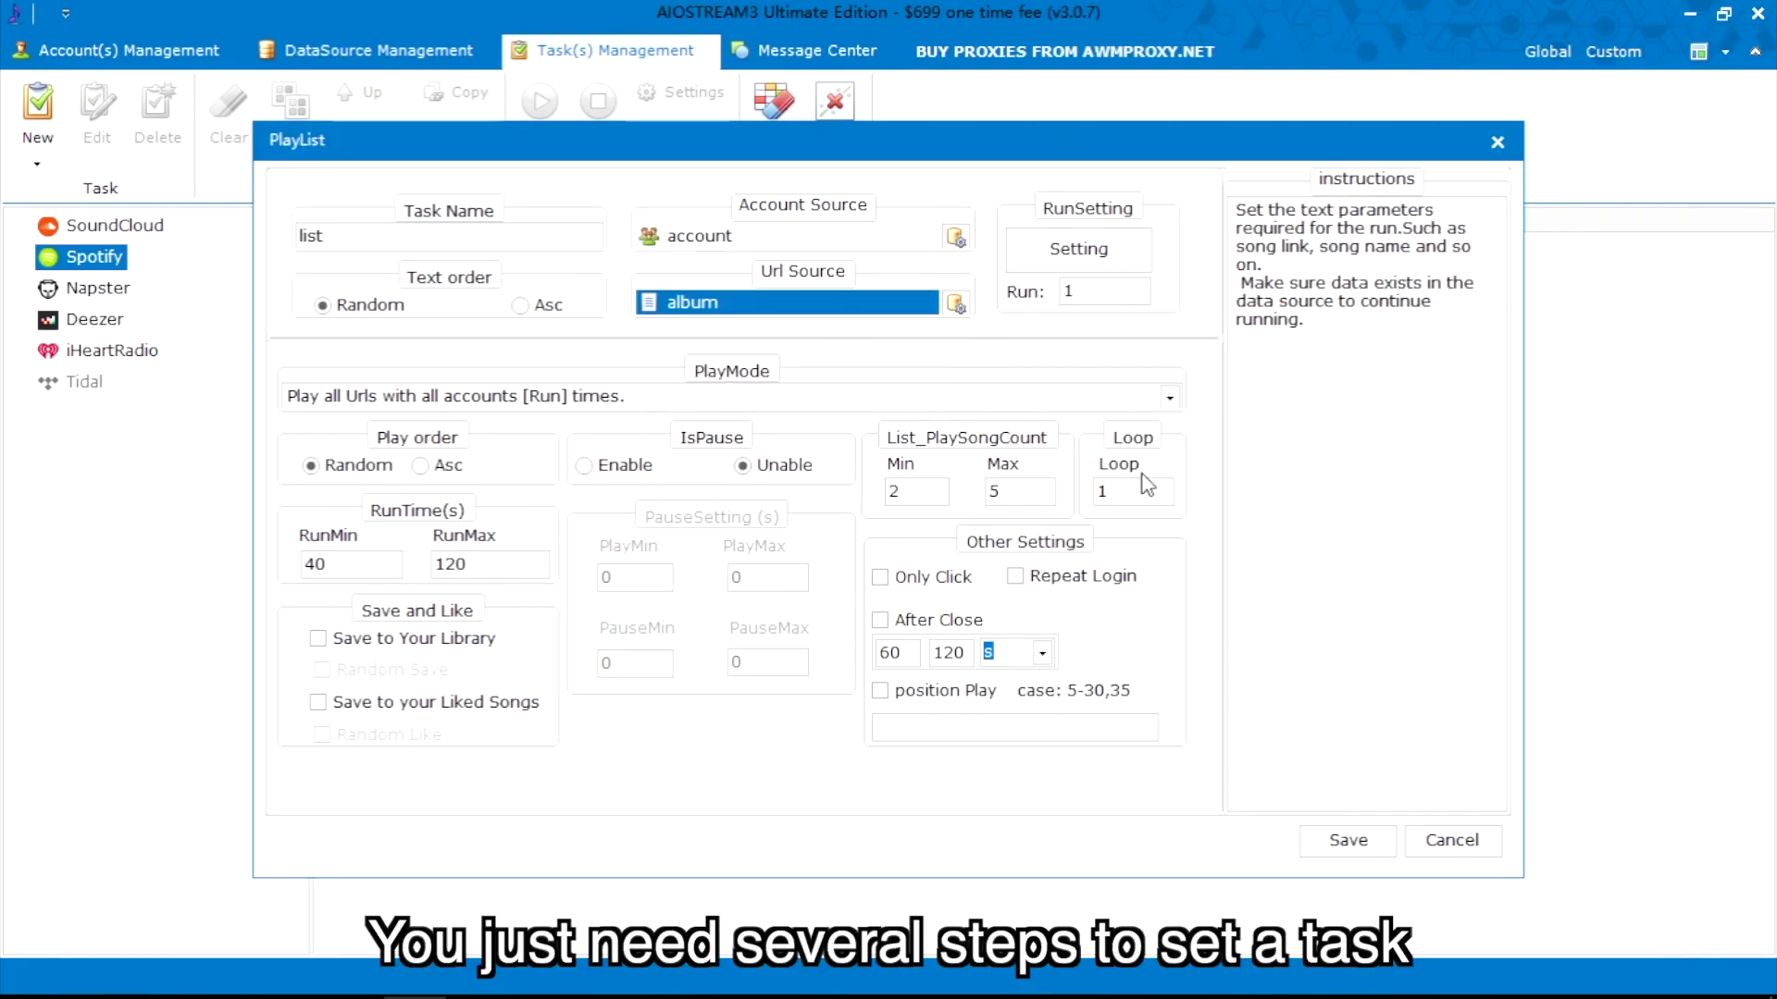
pyautogui.click(1349, 840)
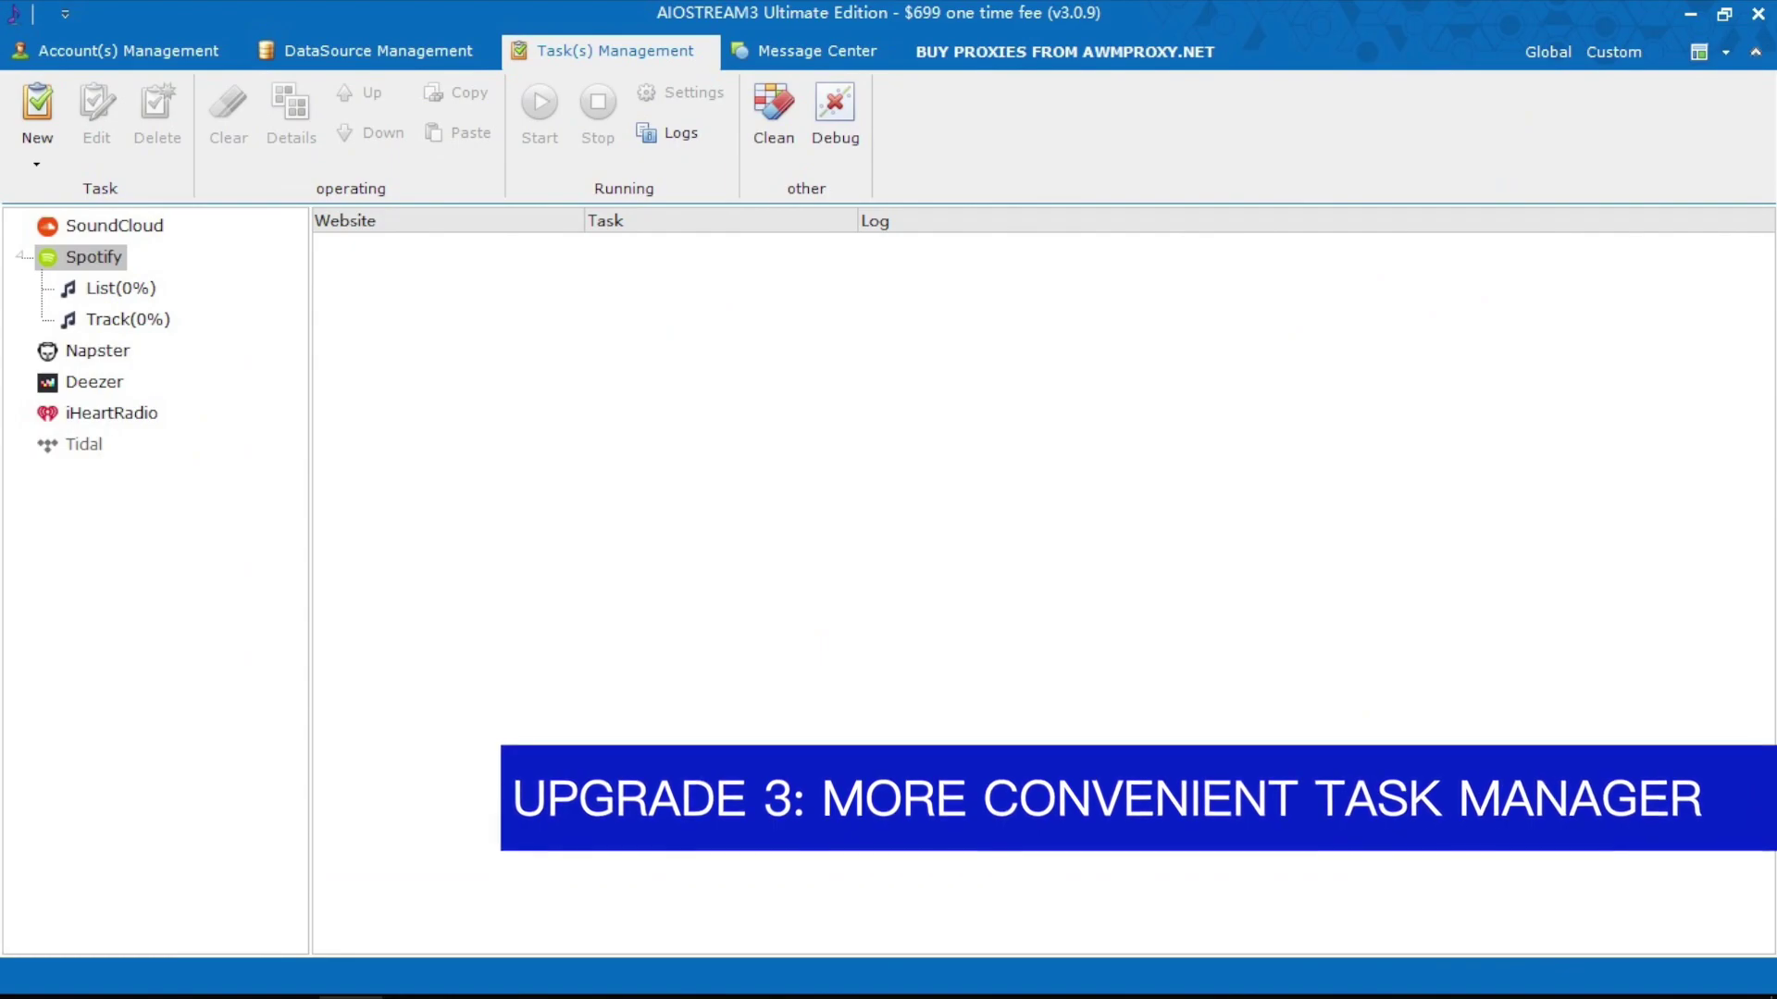
# Start the Spotify List task and then the Track task.
pyautogui.click(120, 288)
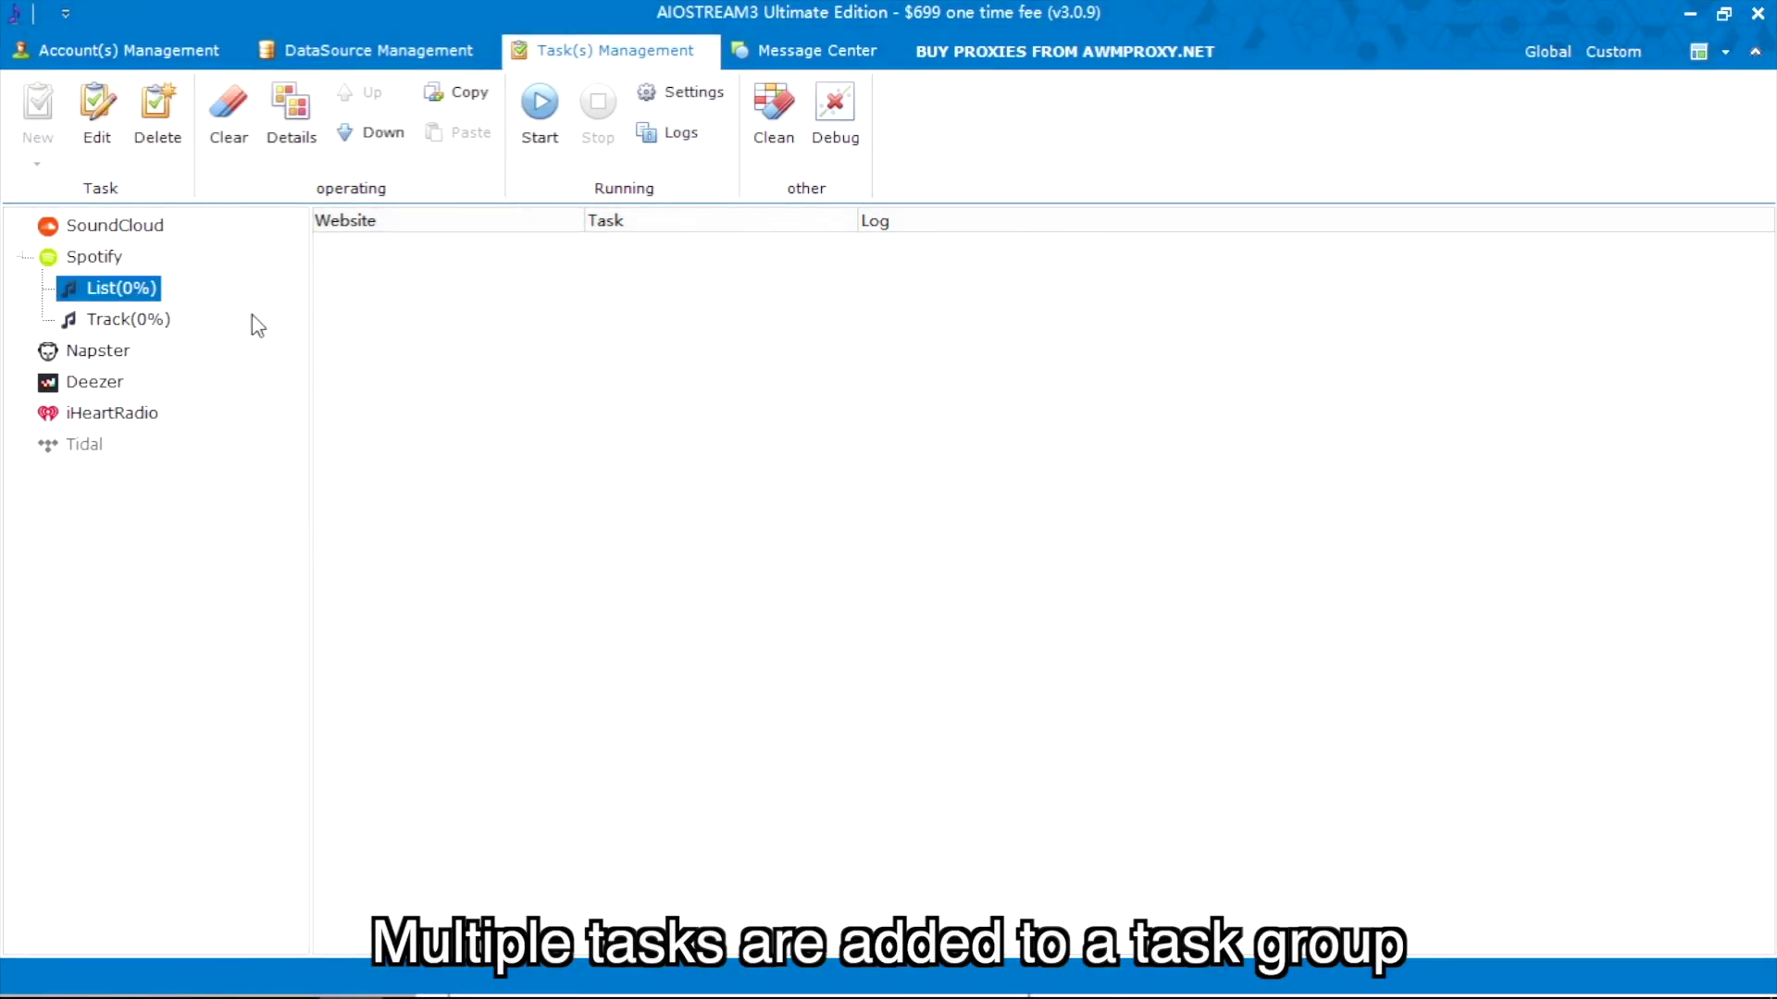
pyautogui.click(536, 113)
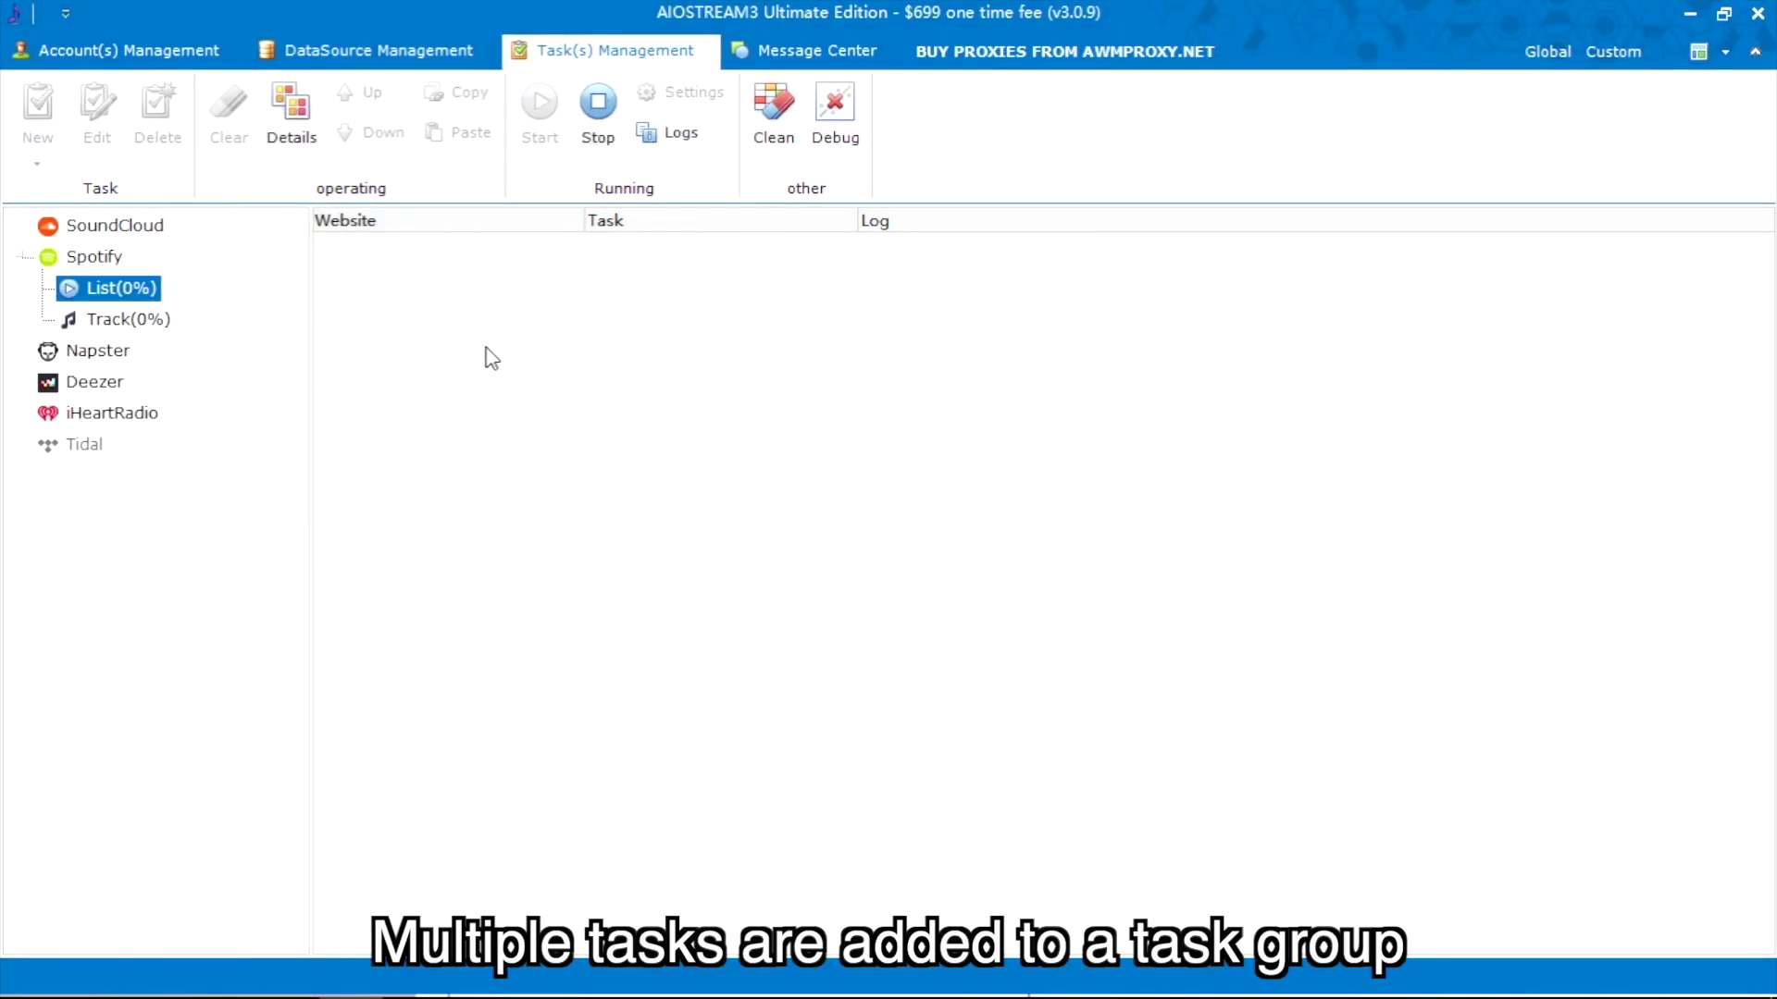
pyautogui.click(129, 321)
pyautogui.click(539, 112)
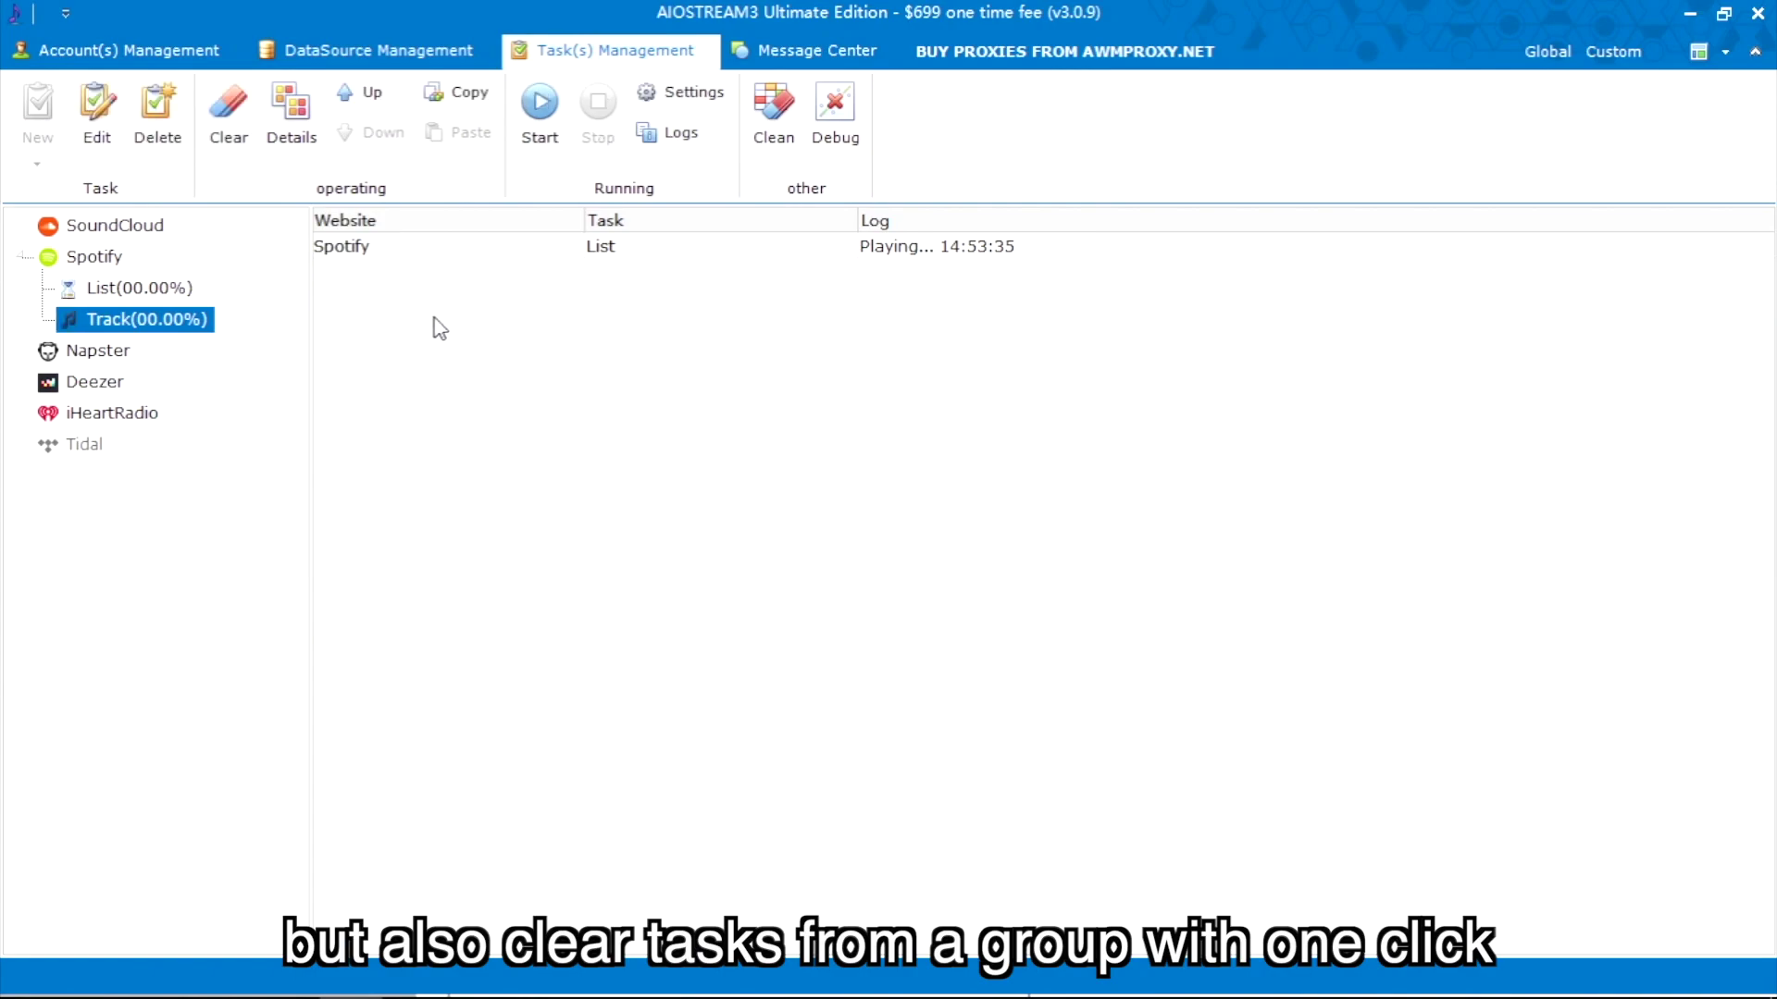
# Clear all tasks from the Spotify group, confirming with Yes.
pyautogui.click(237, 123)
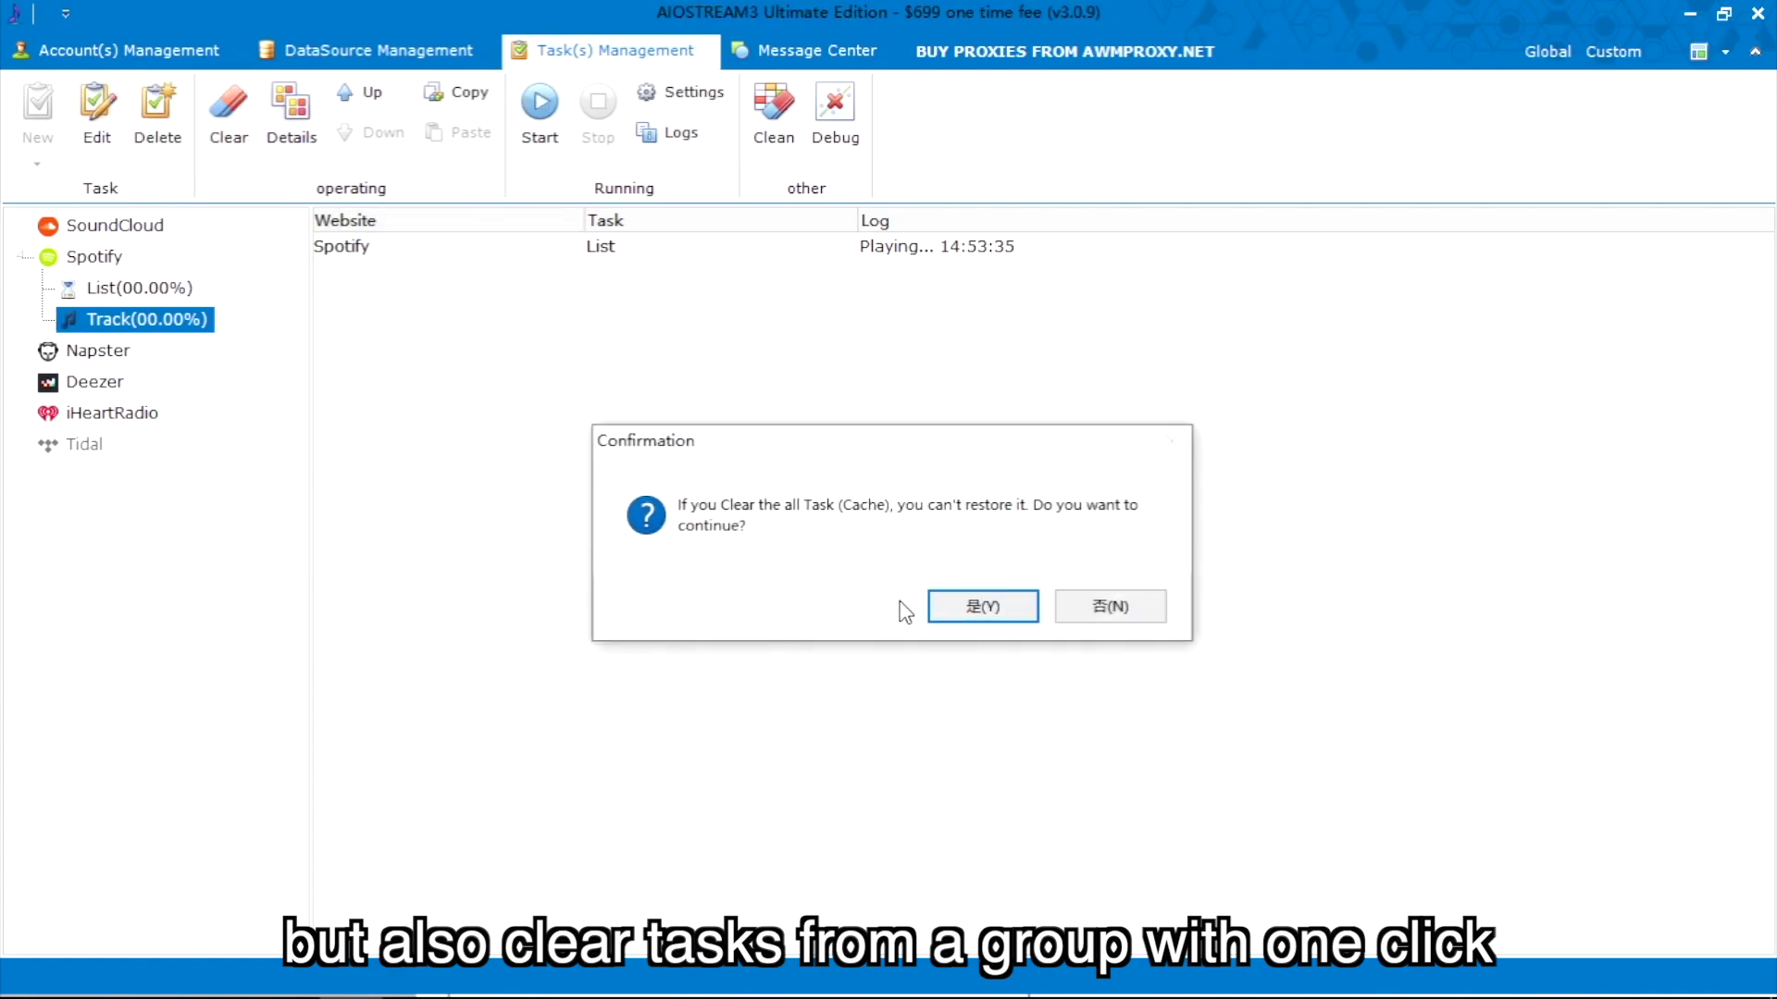
pyautogui.click(980, 606)
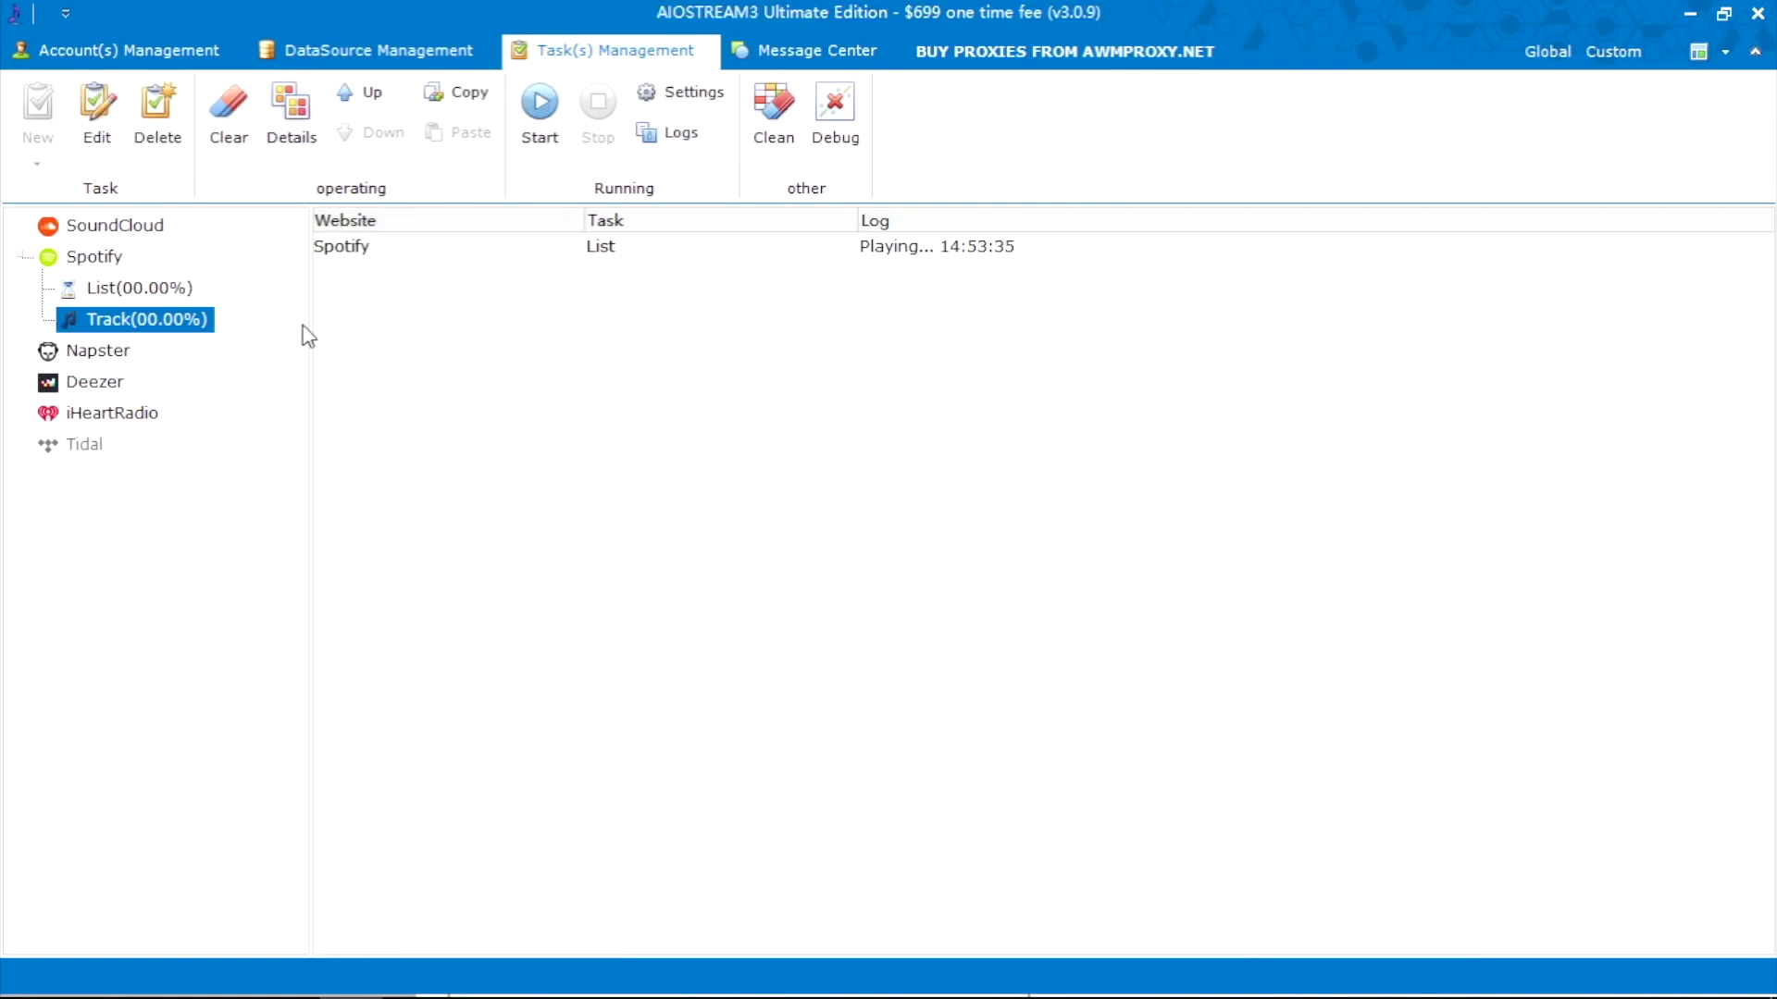
pyautogui.click(95, 255)
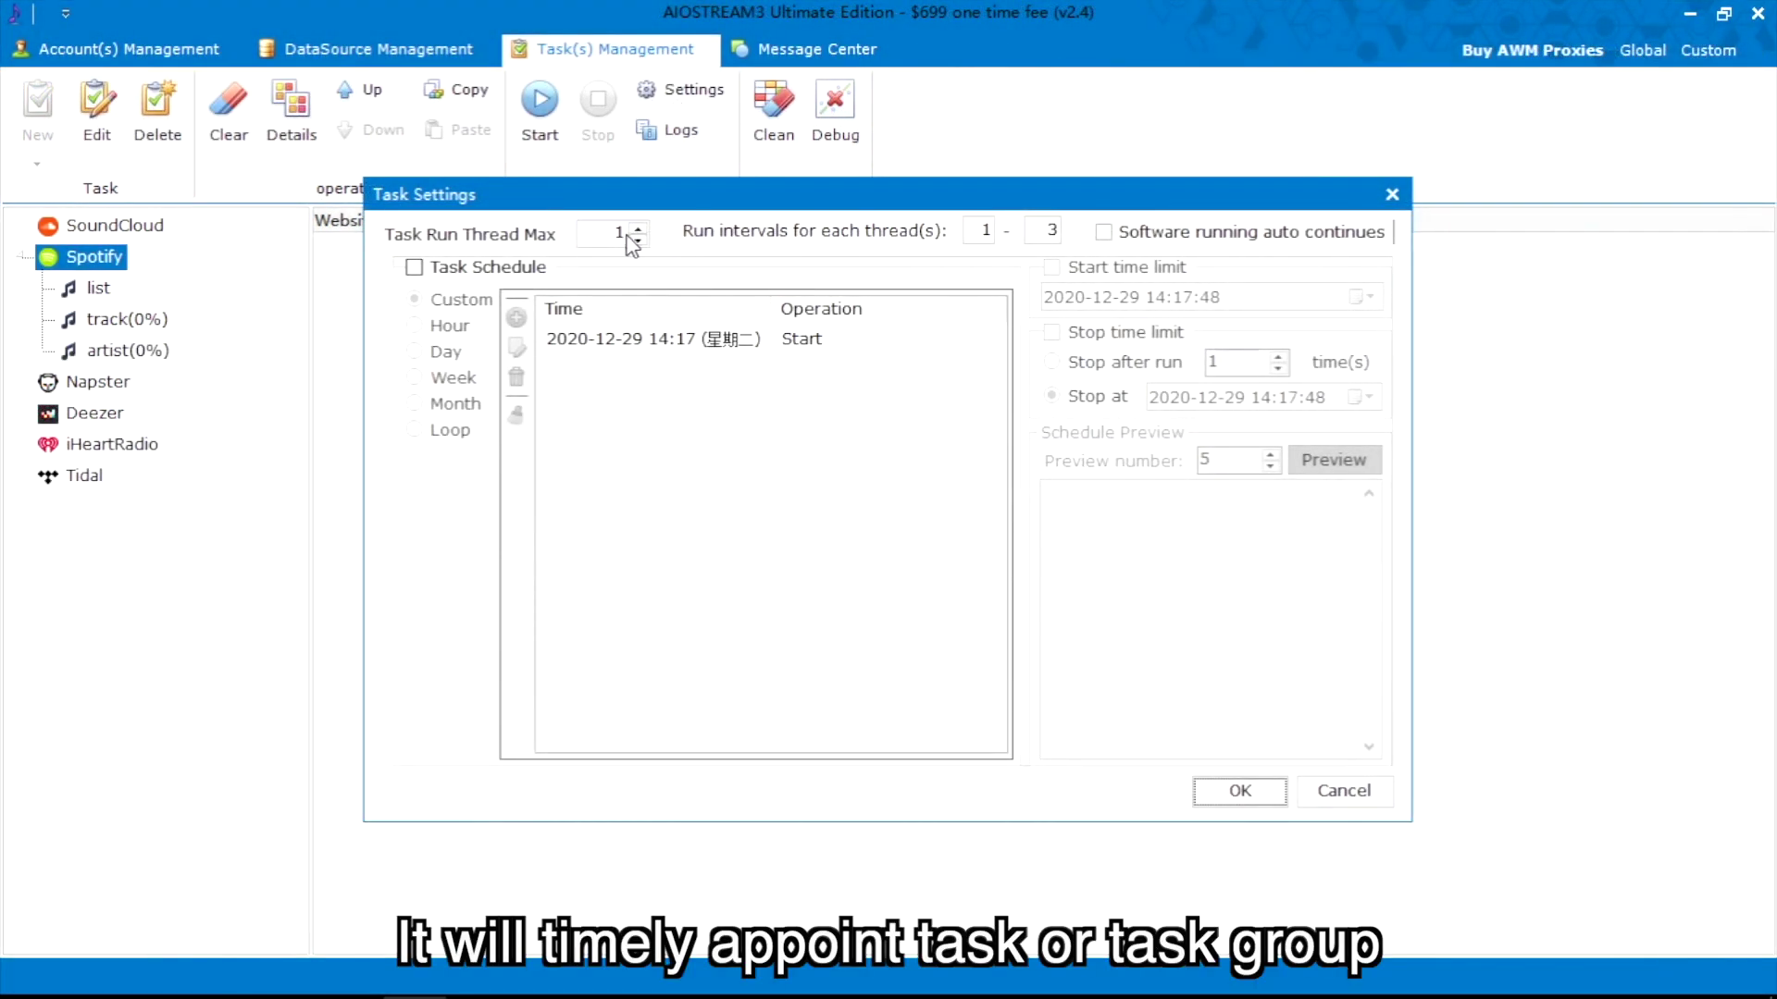
# Raise max run threads and enable a Loop task schedule with start and stop time limits.
pyautogui.click(638, 226)
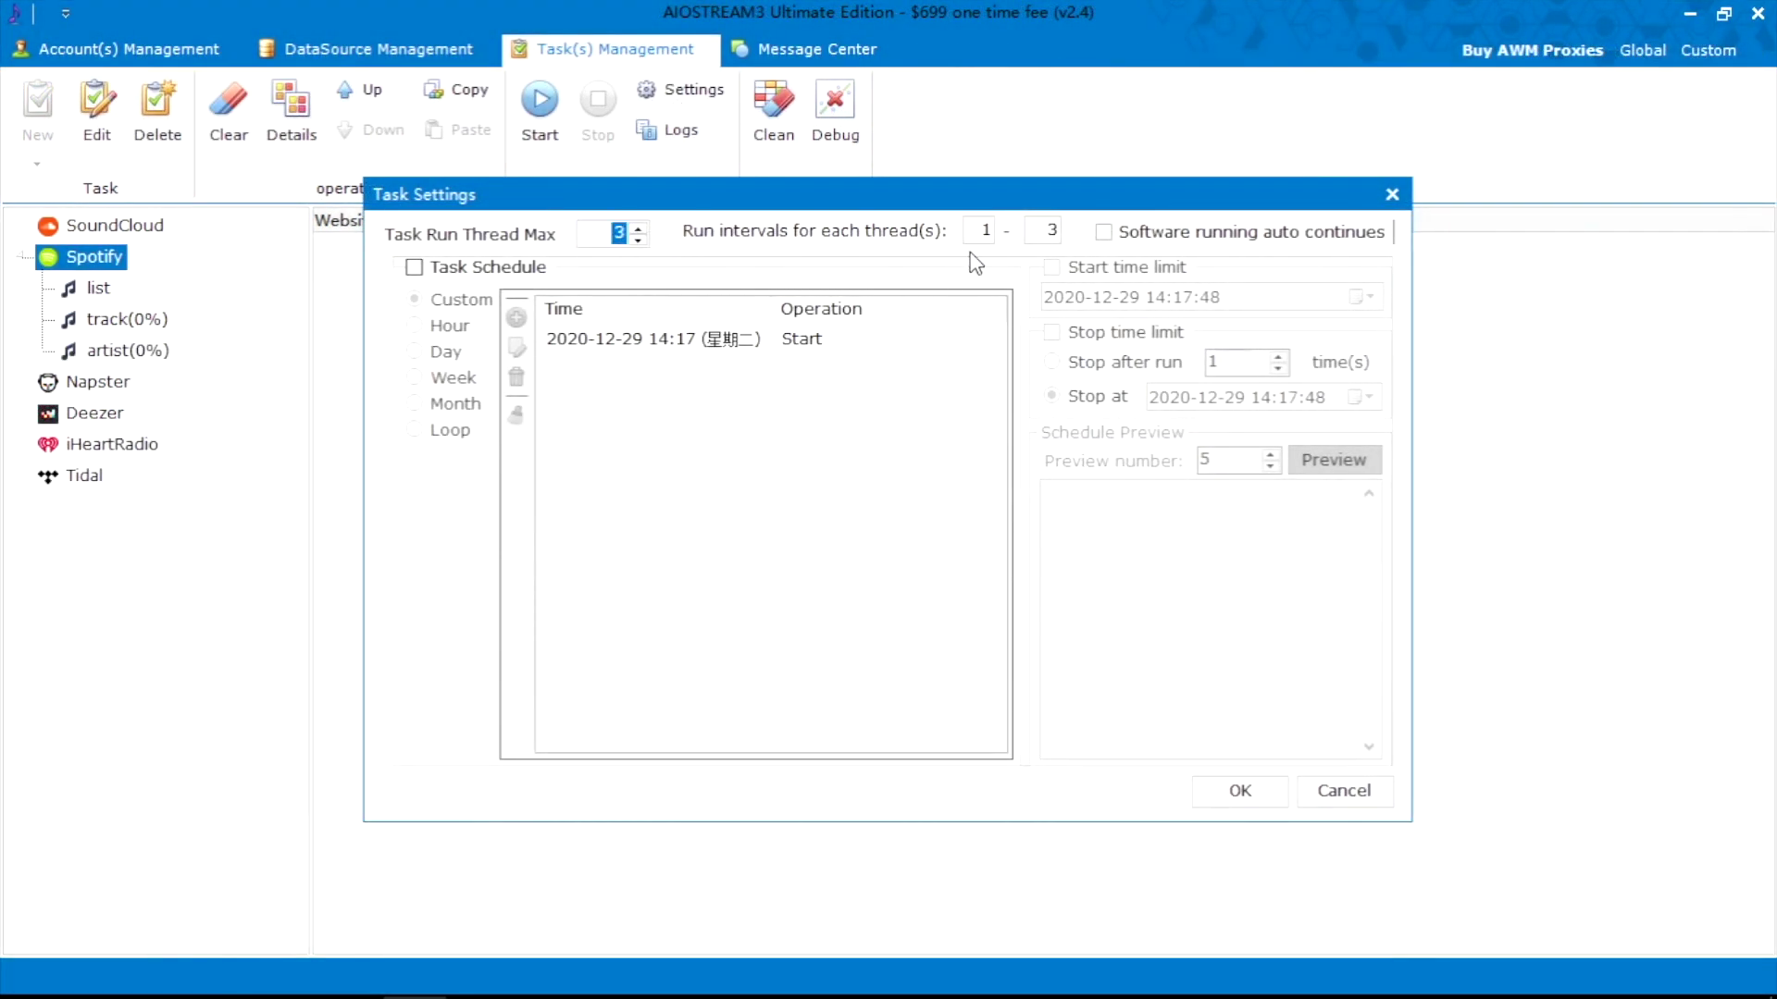
pyautogui.click(473, 266)
pyautogui.click(414, 325)
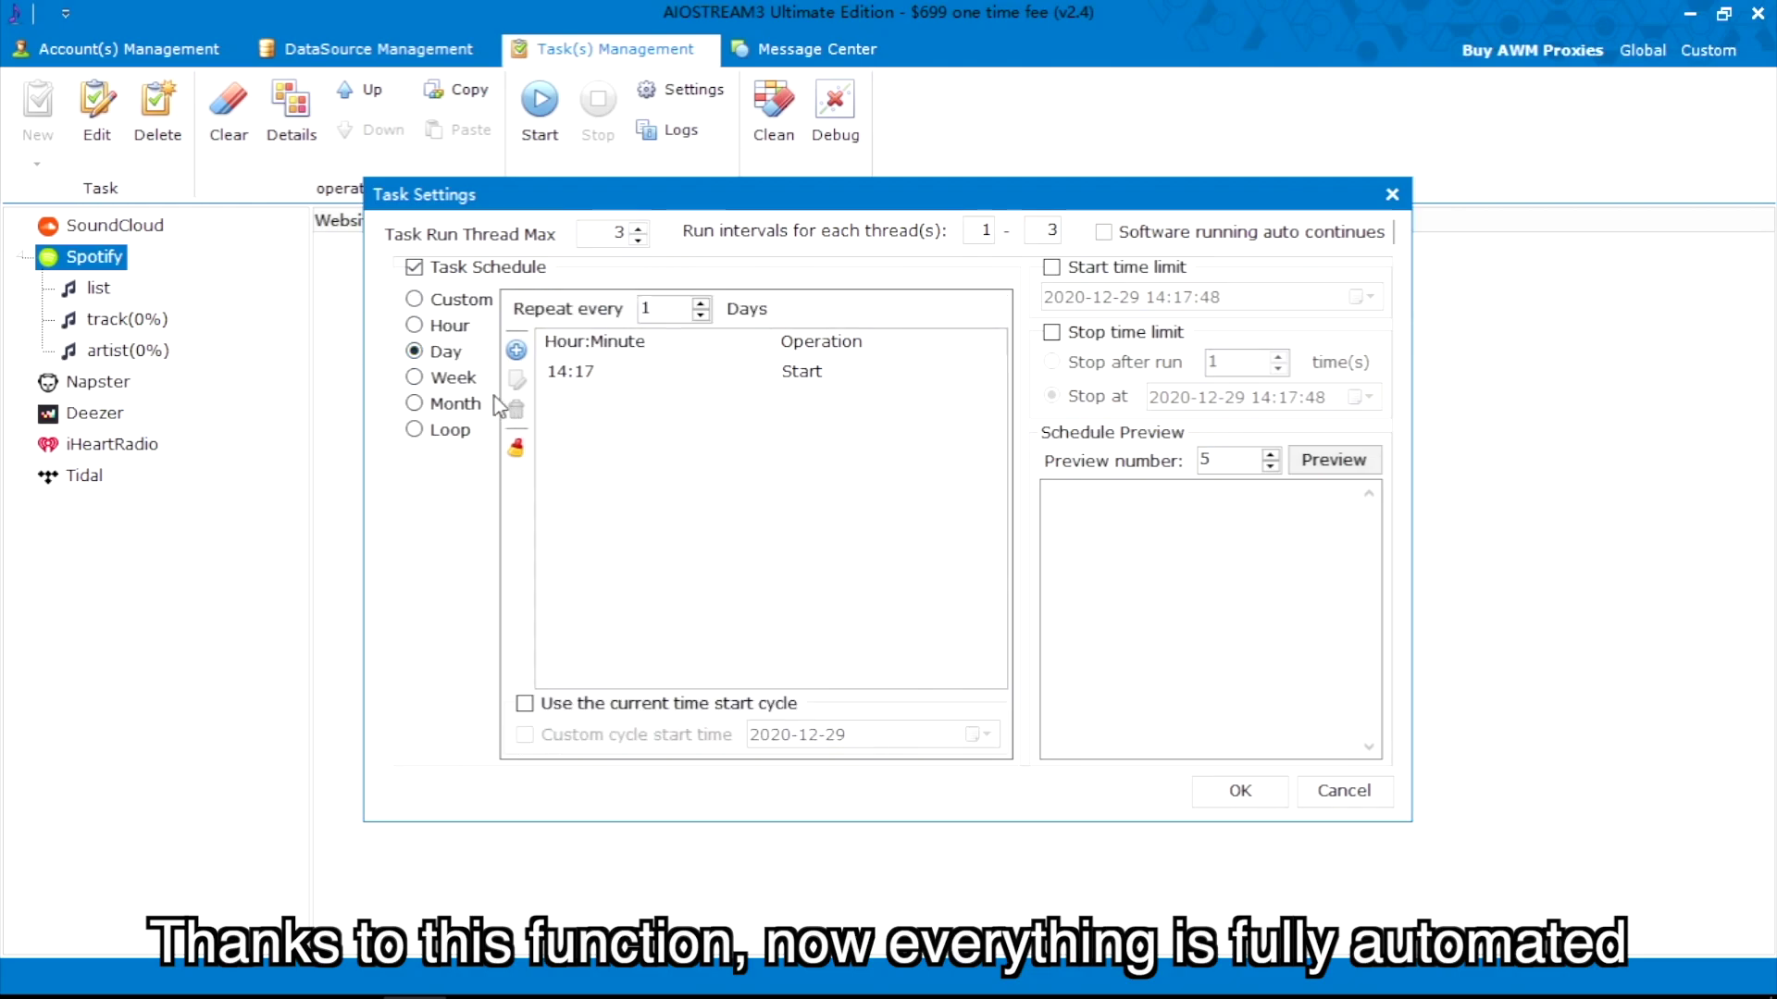
pyautogui.click(413, 378)
pyautogui.click(415, 430)
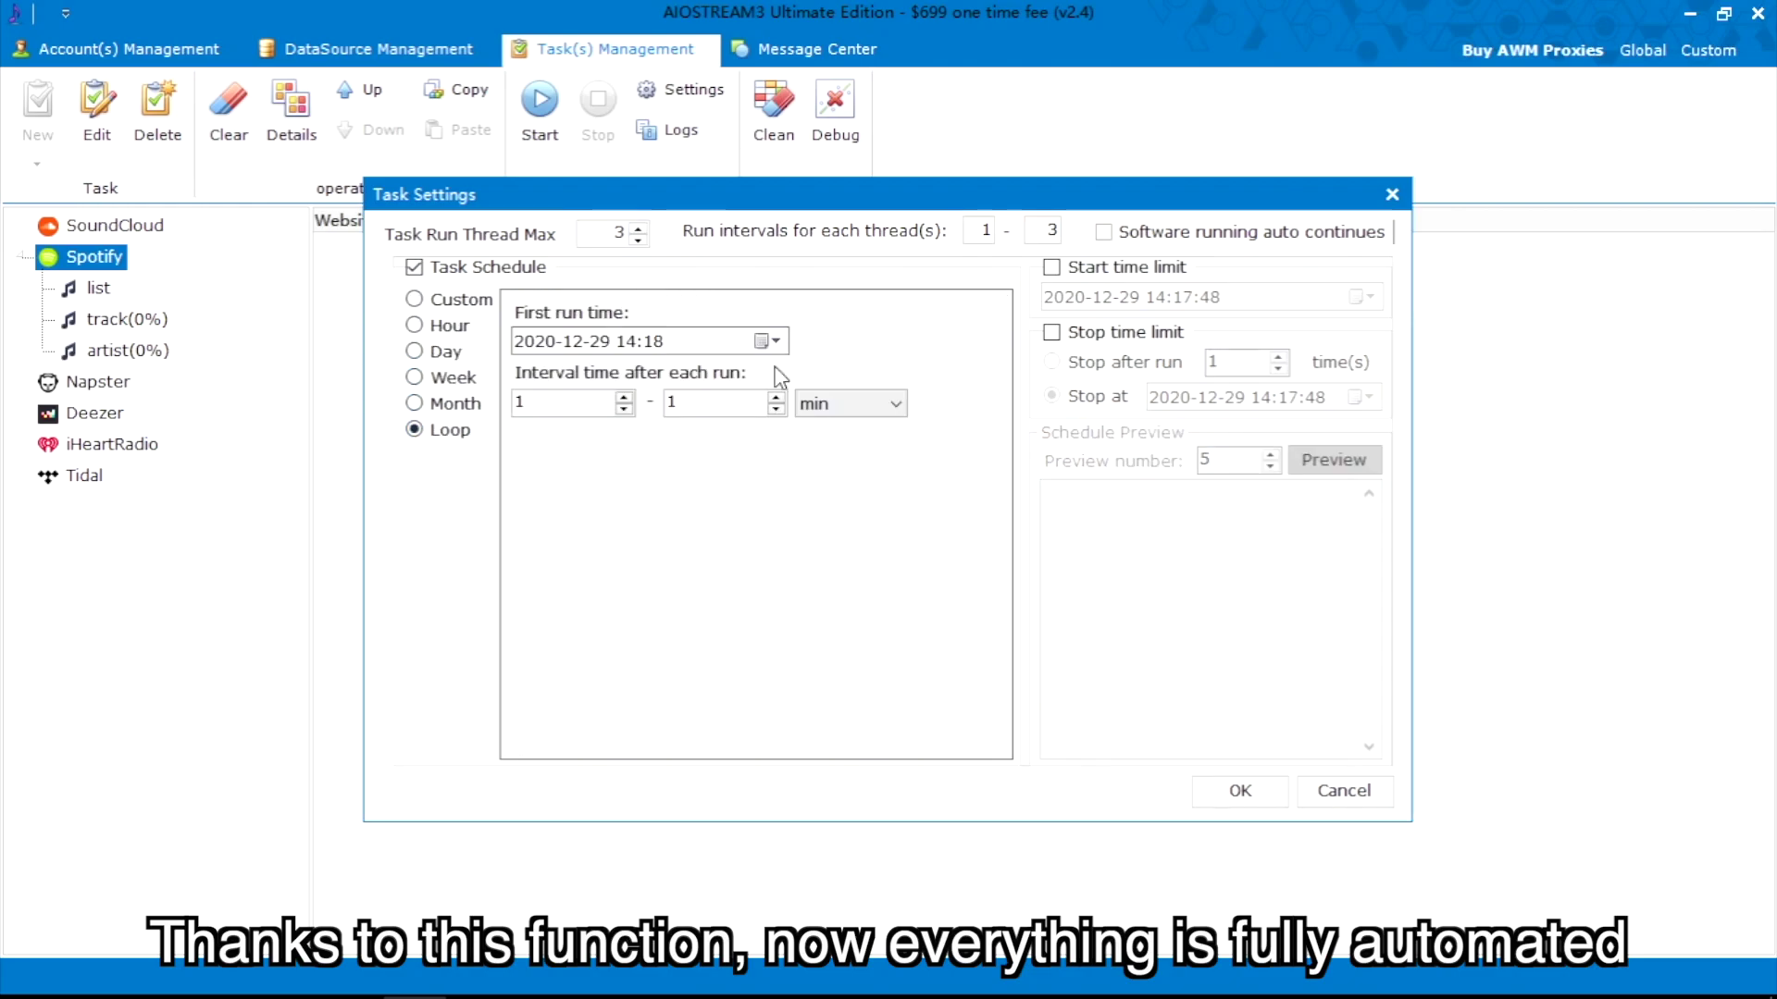
pyautogui.click(1051, 267)
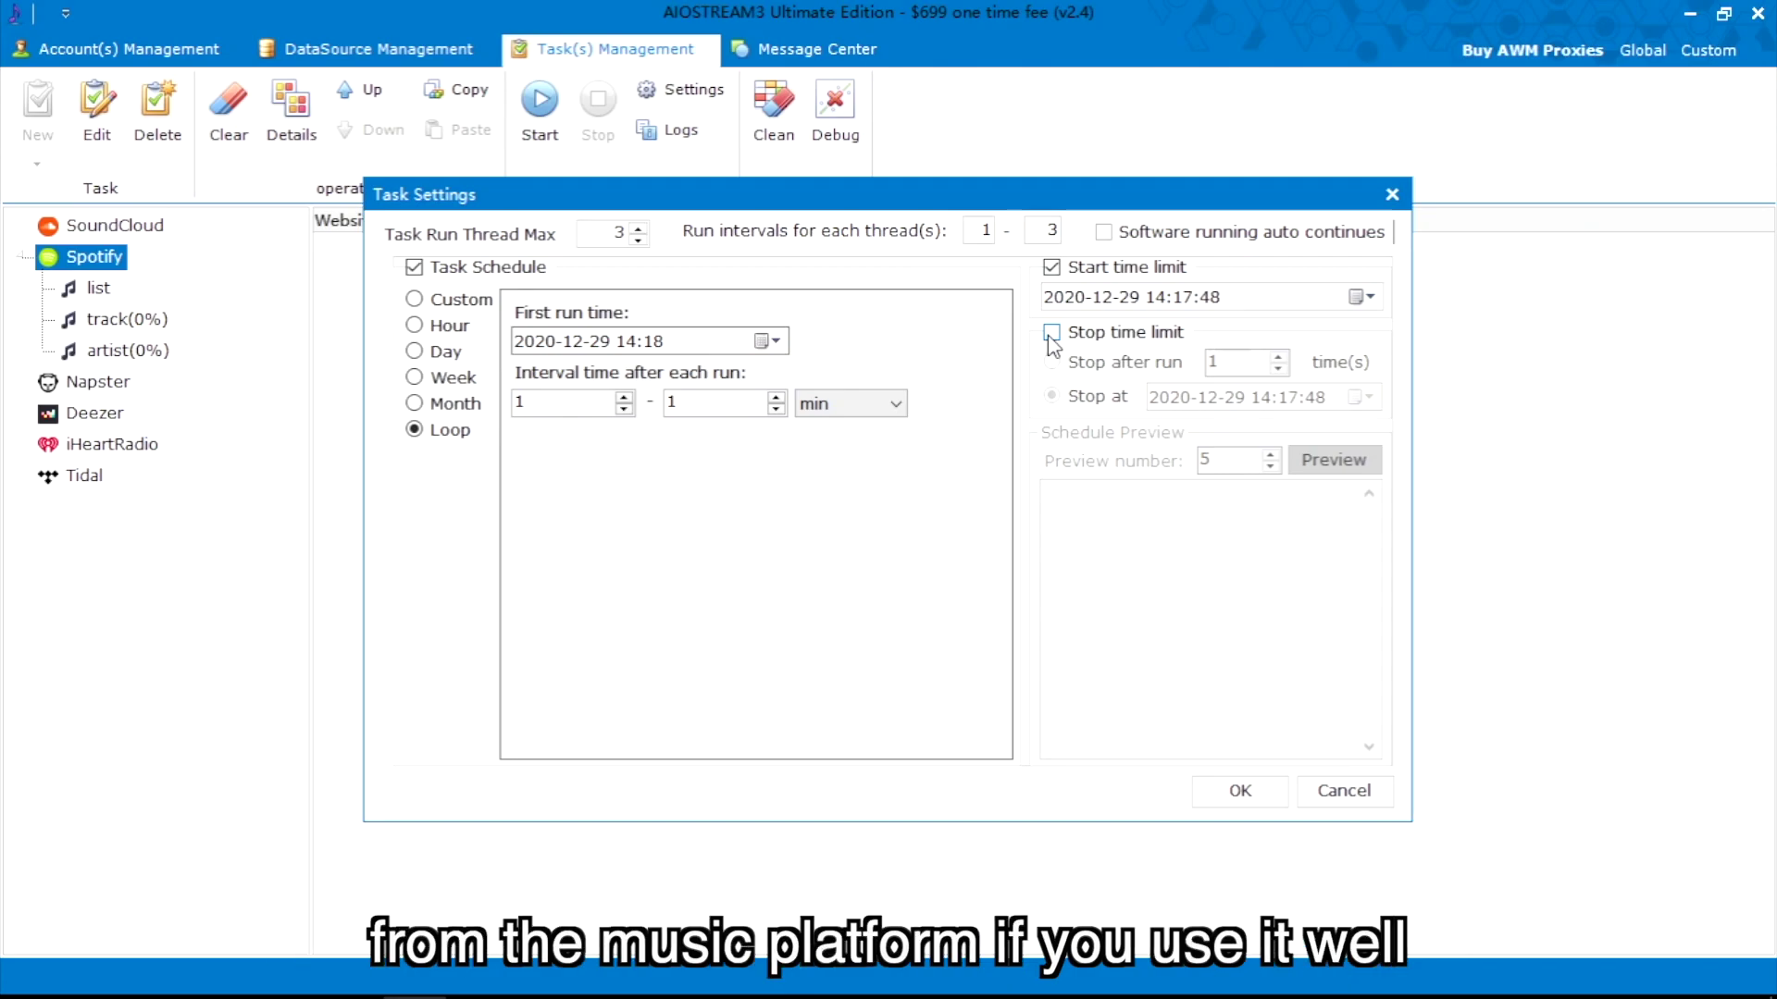
pyautogui.click(1051, 334)
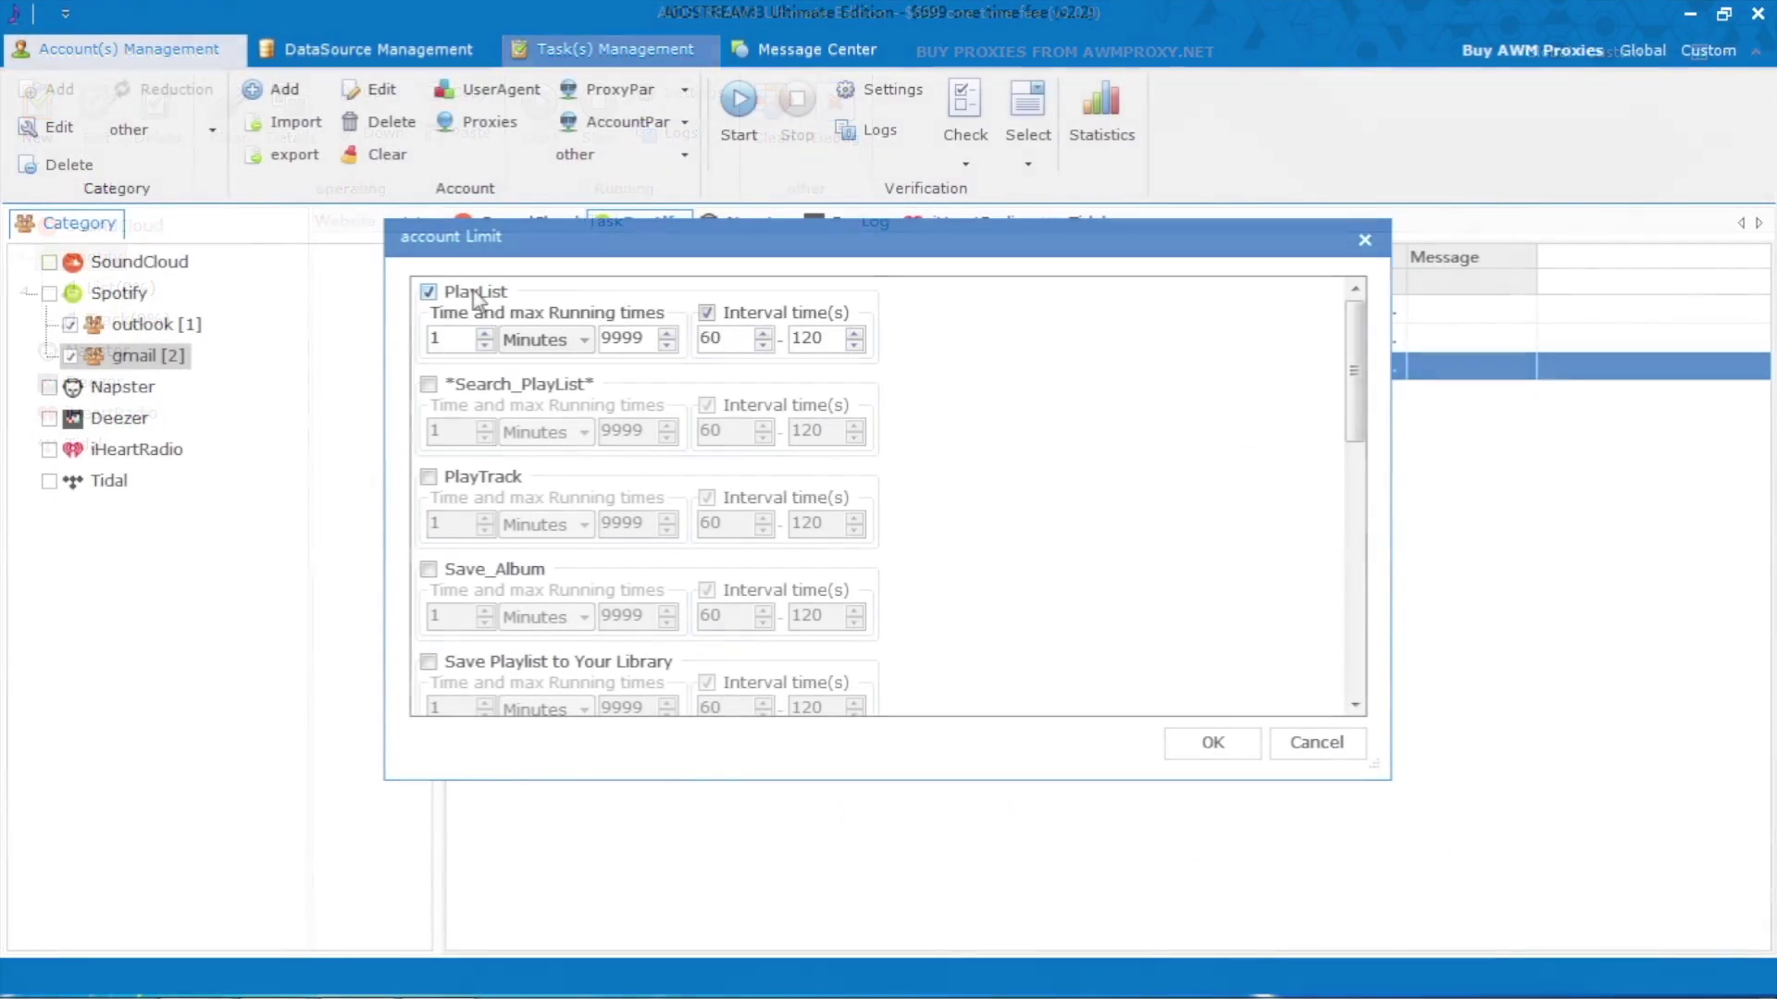
# Under PlayList, set time to 2 Minutes, max running times 999, interval 150 to 200.
pyautogui.click(484, 332)
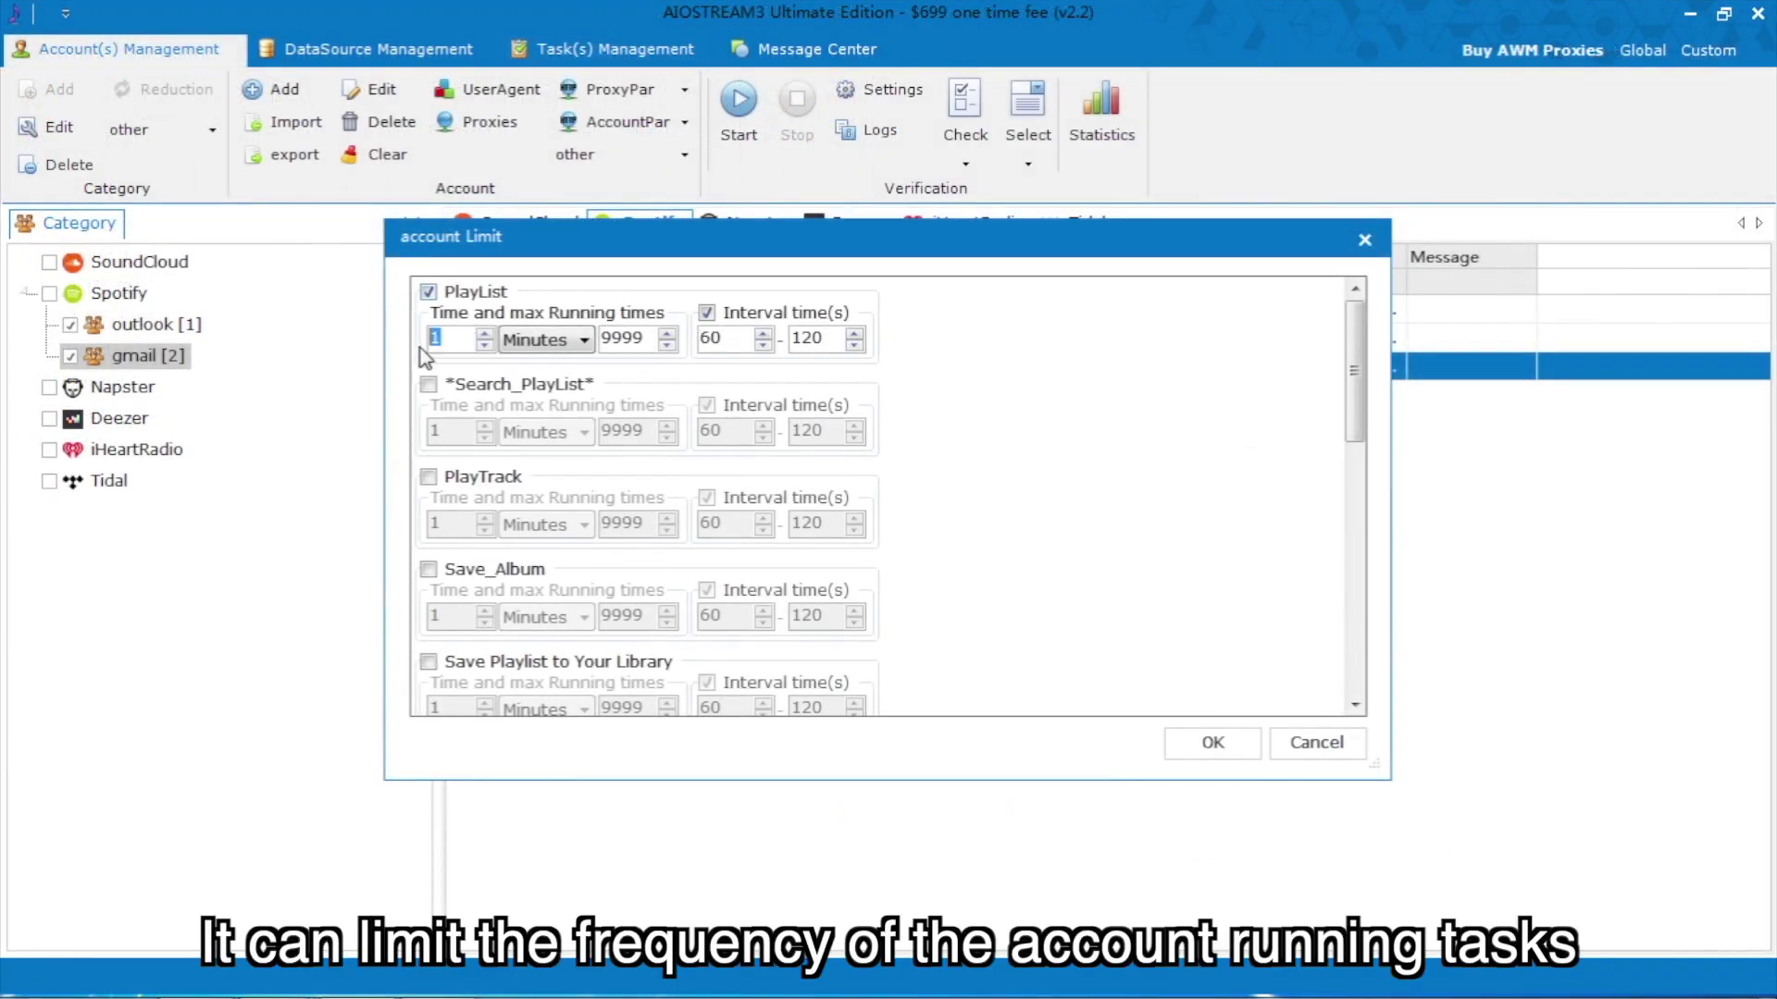
pyautogui.write('2')
pyautogui.moveTo(650, 339); pyautogui.dragTo(479, 339)
pyautogui.write('999')
pyautogui.moveTo(725, 339); pyautogui.dragTo(701, 340)
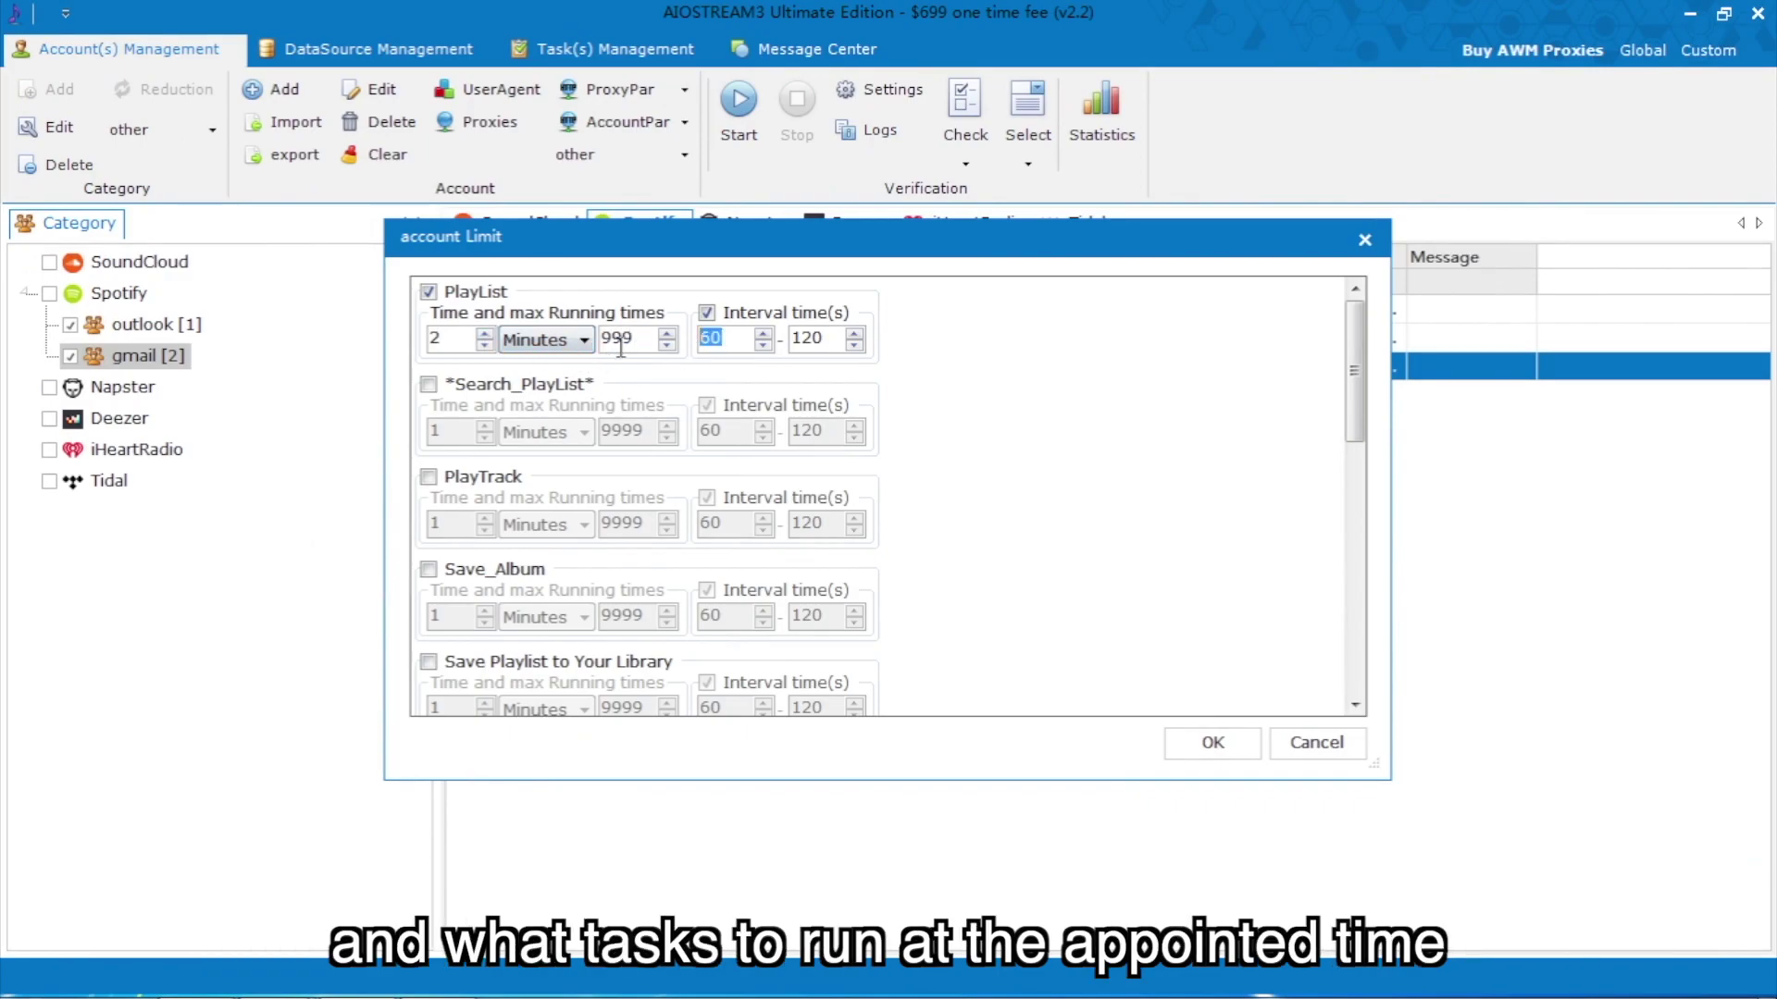
pyautogui.write('150')
pyautogui.moveTo(826, 339); pyautogui.dragTo(792, 338)
pyautogui.write('200')
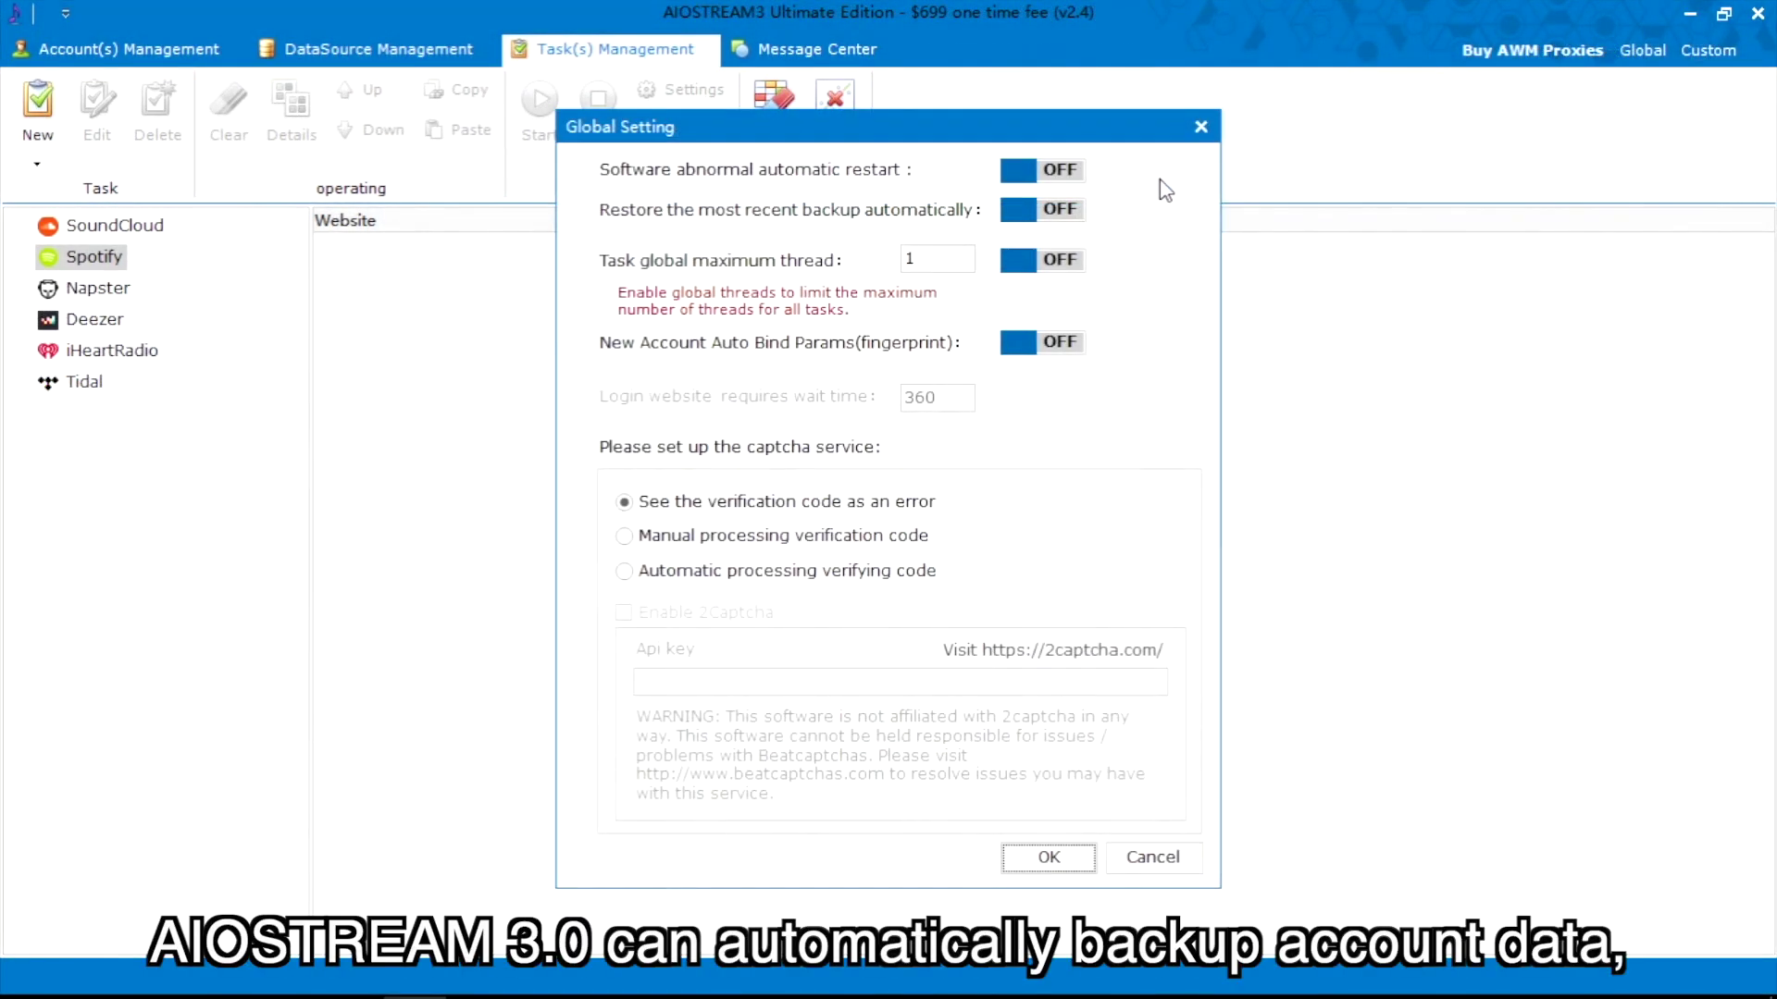
# Enable abnormal automatic restart and a global maximum of 3 threads, then confirm with OK.
pyautogui.click(1057, 170)
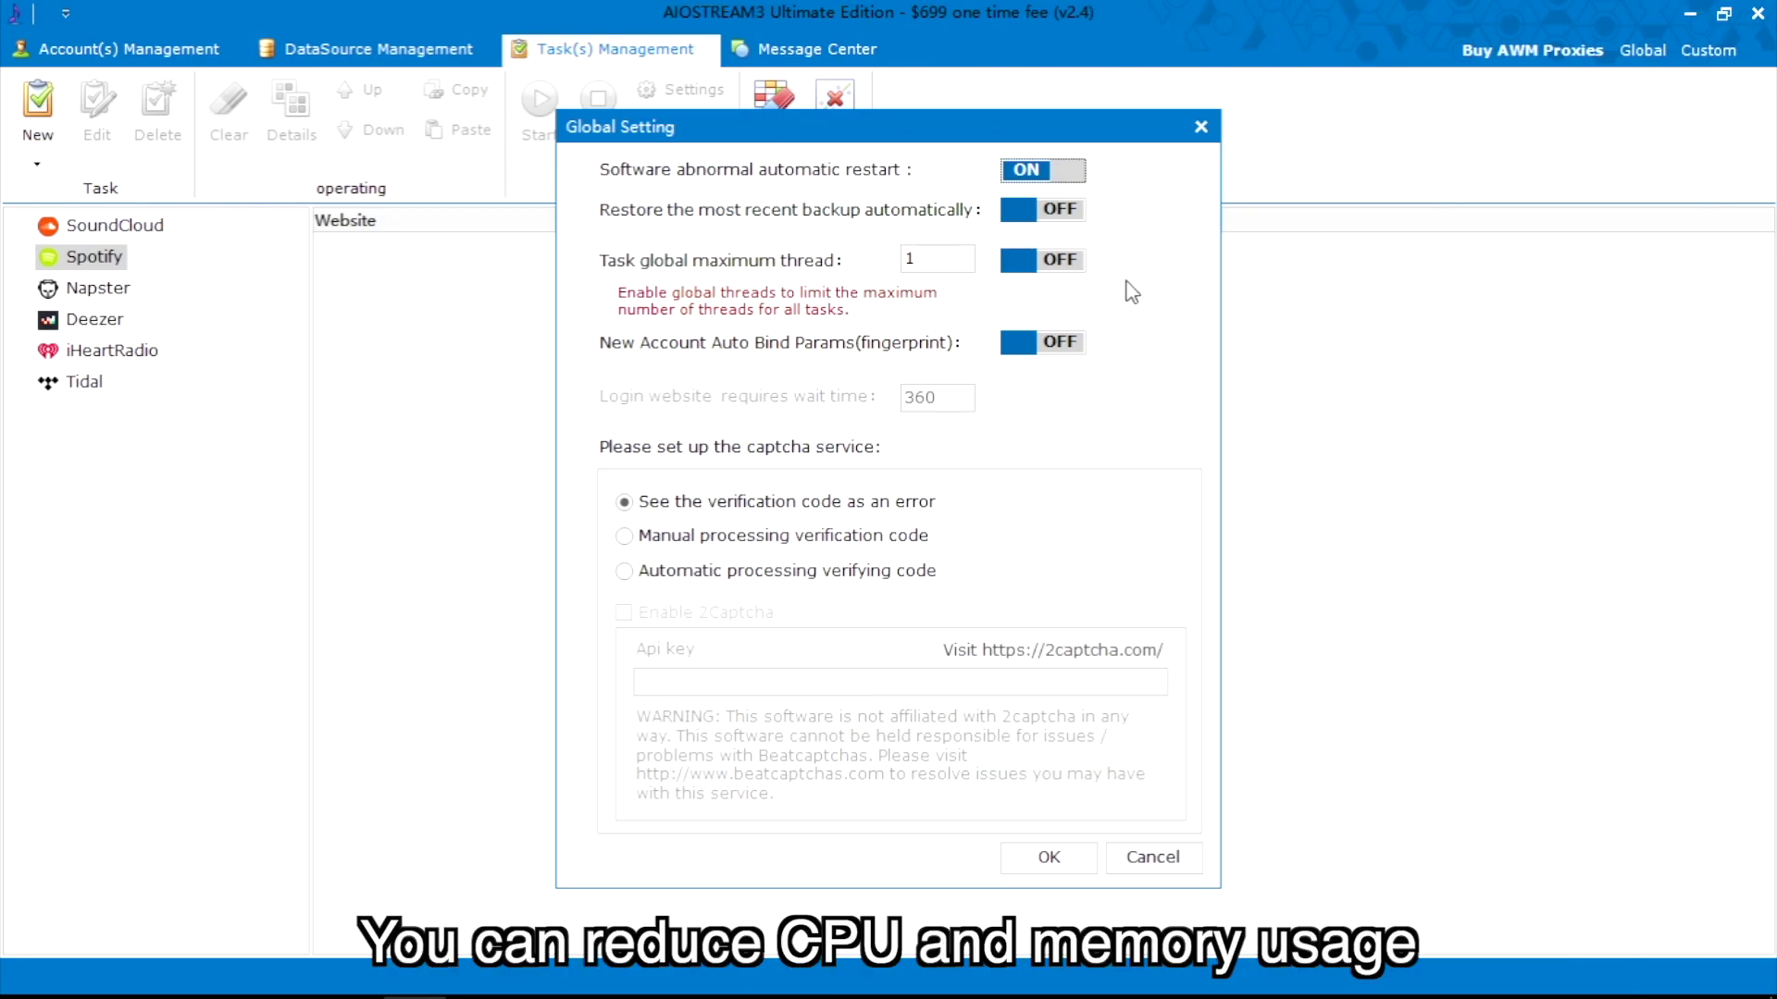
pyautogui.doubleClick(930, 262)
pyautogui.write('3')
pyautogui.click(1040, 264)
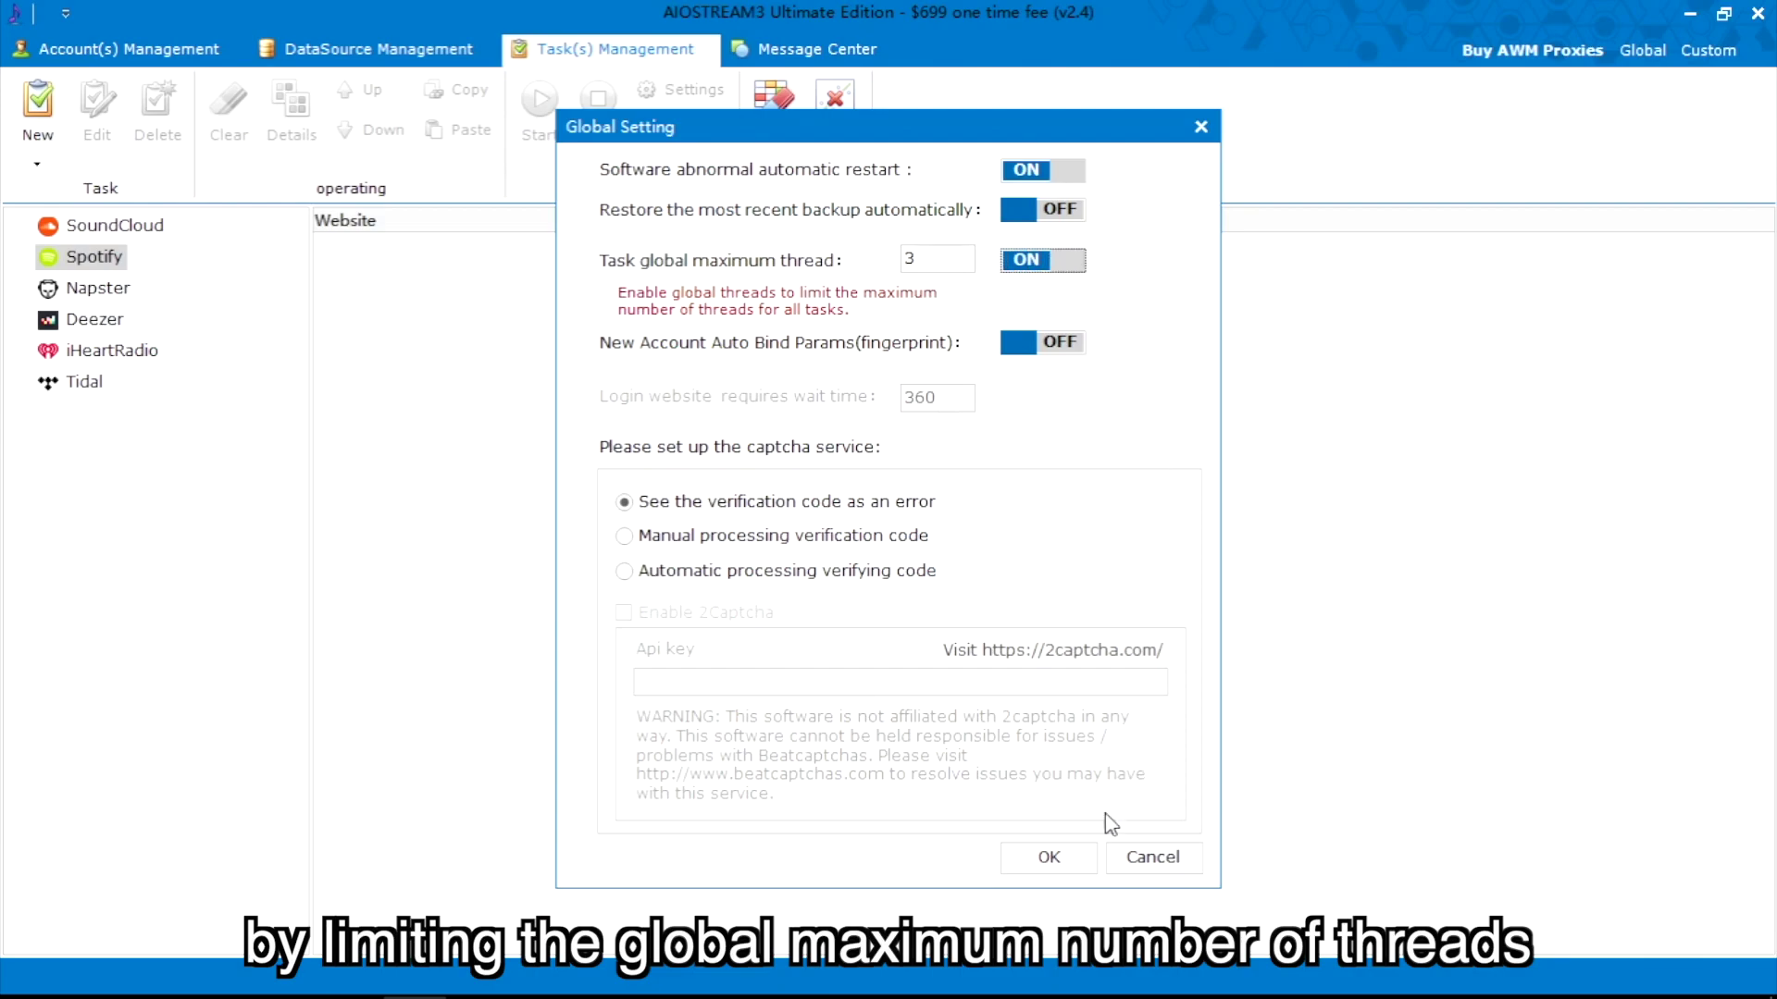
pyautogui.click(1049, 856)
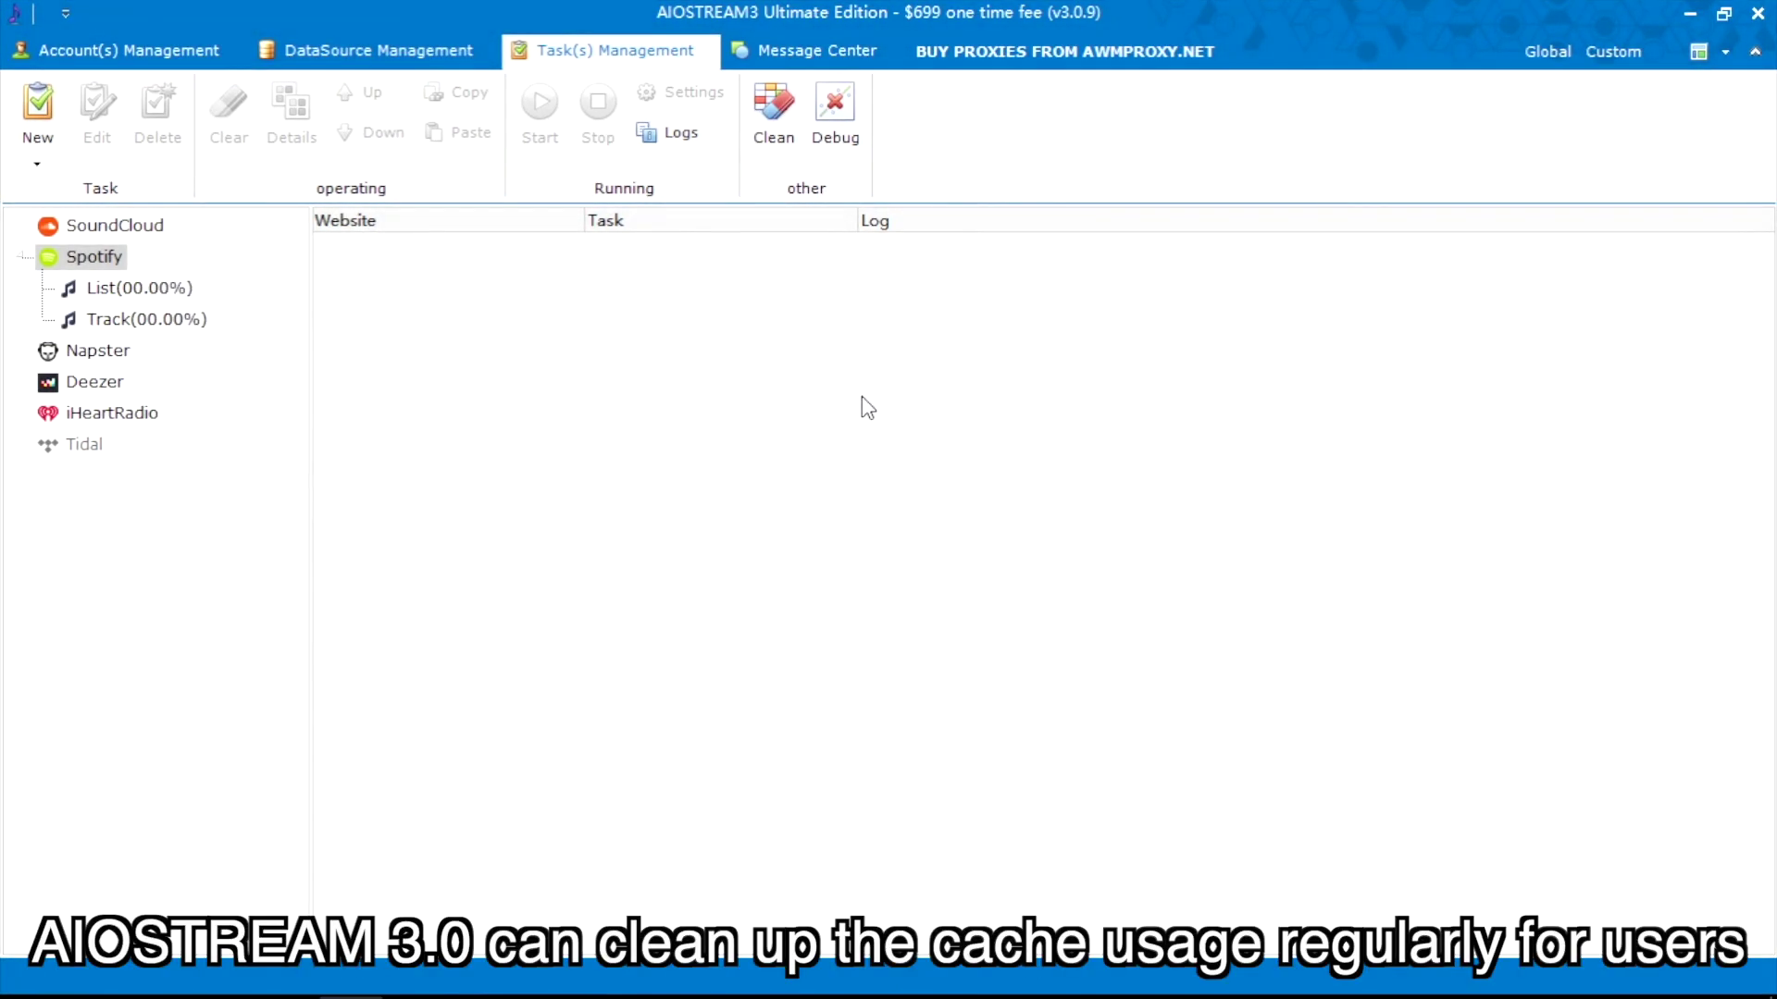
# Save the Clean computer cache options with RunNow checked to clean immediately.
pyautogui.click(774, 113)
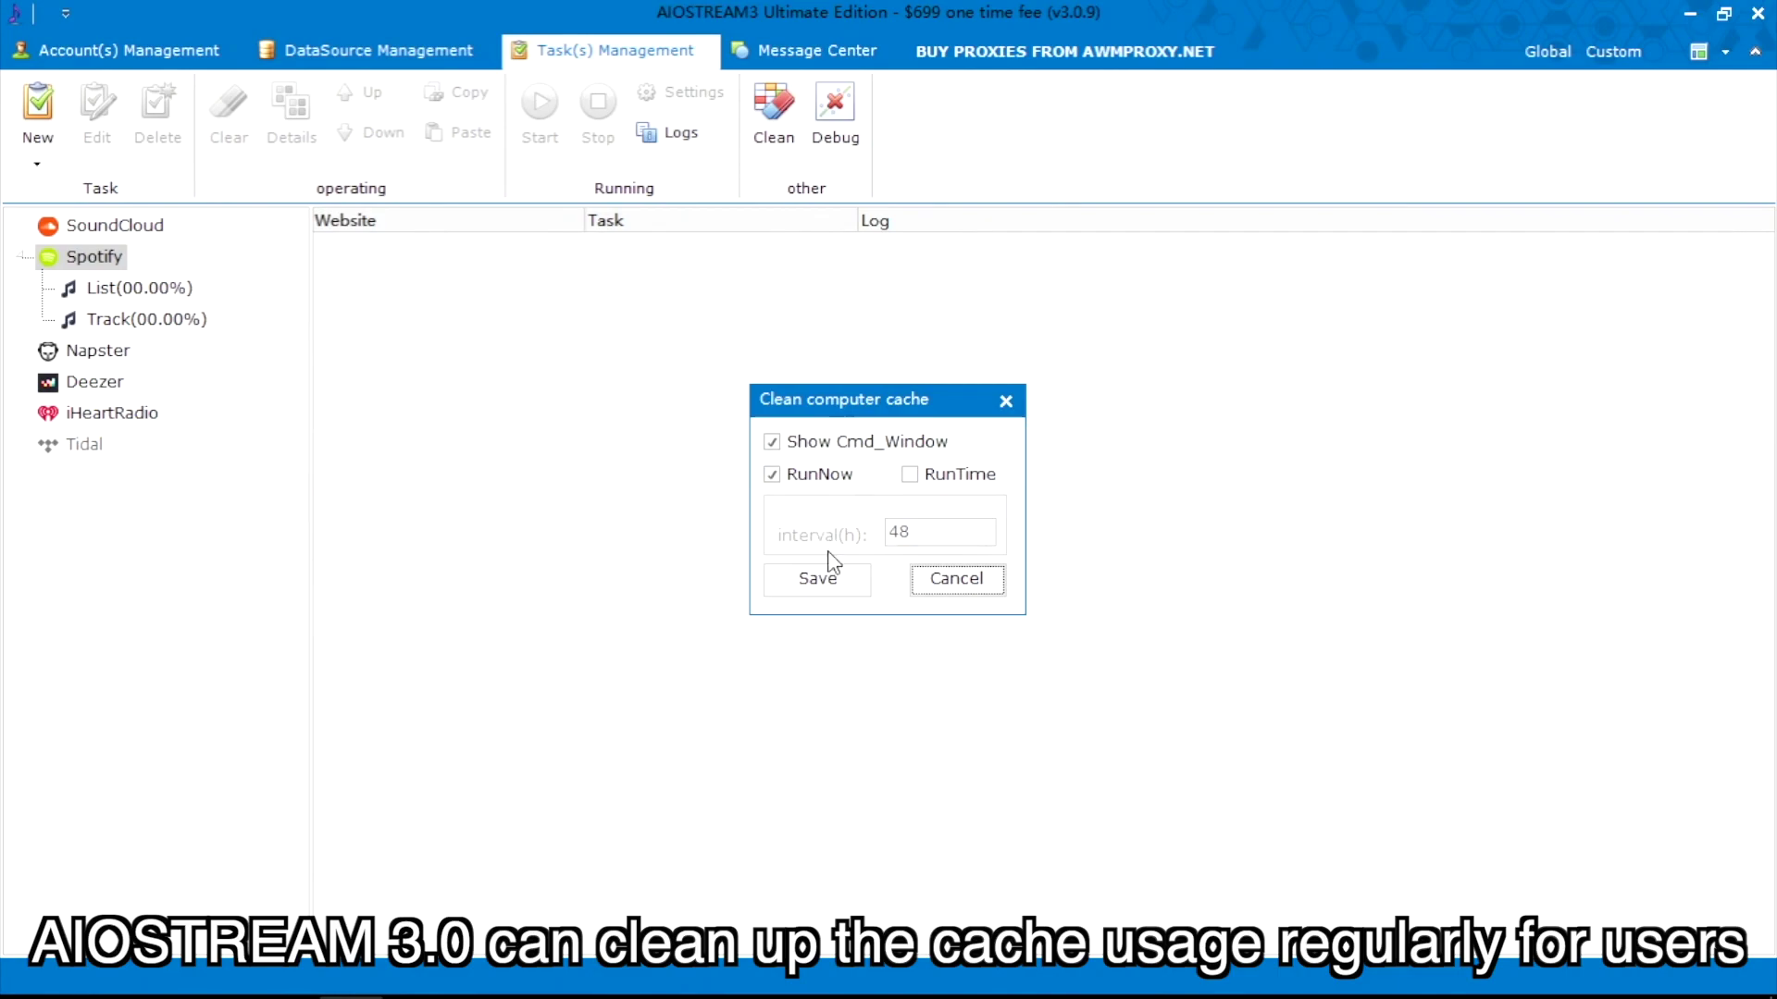
pyautogui.click(819, 580)
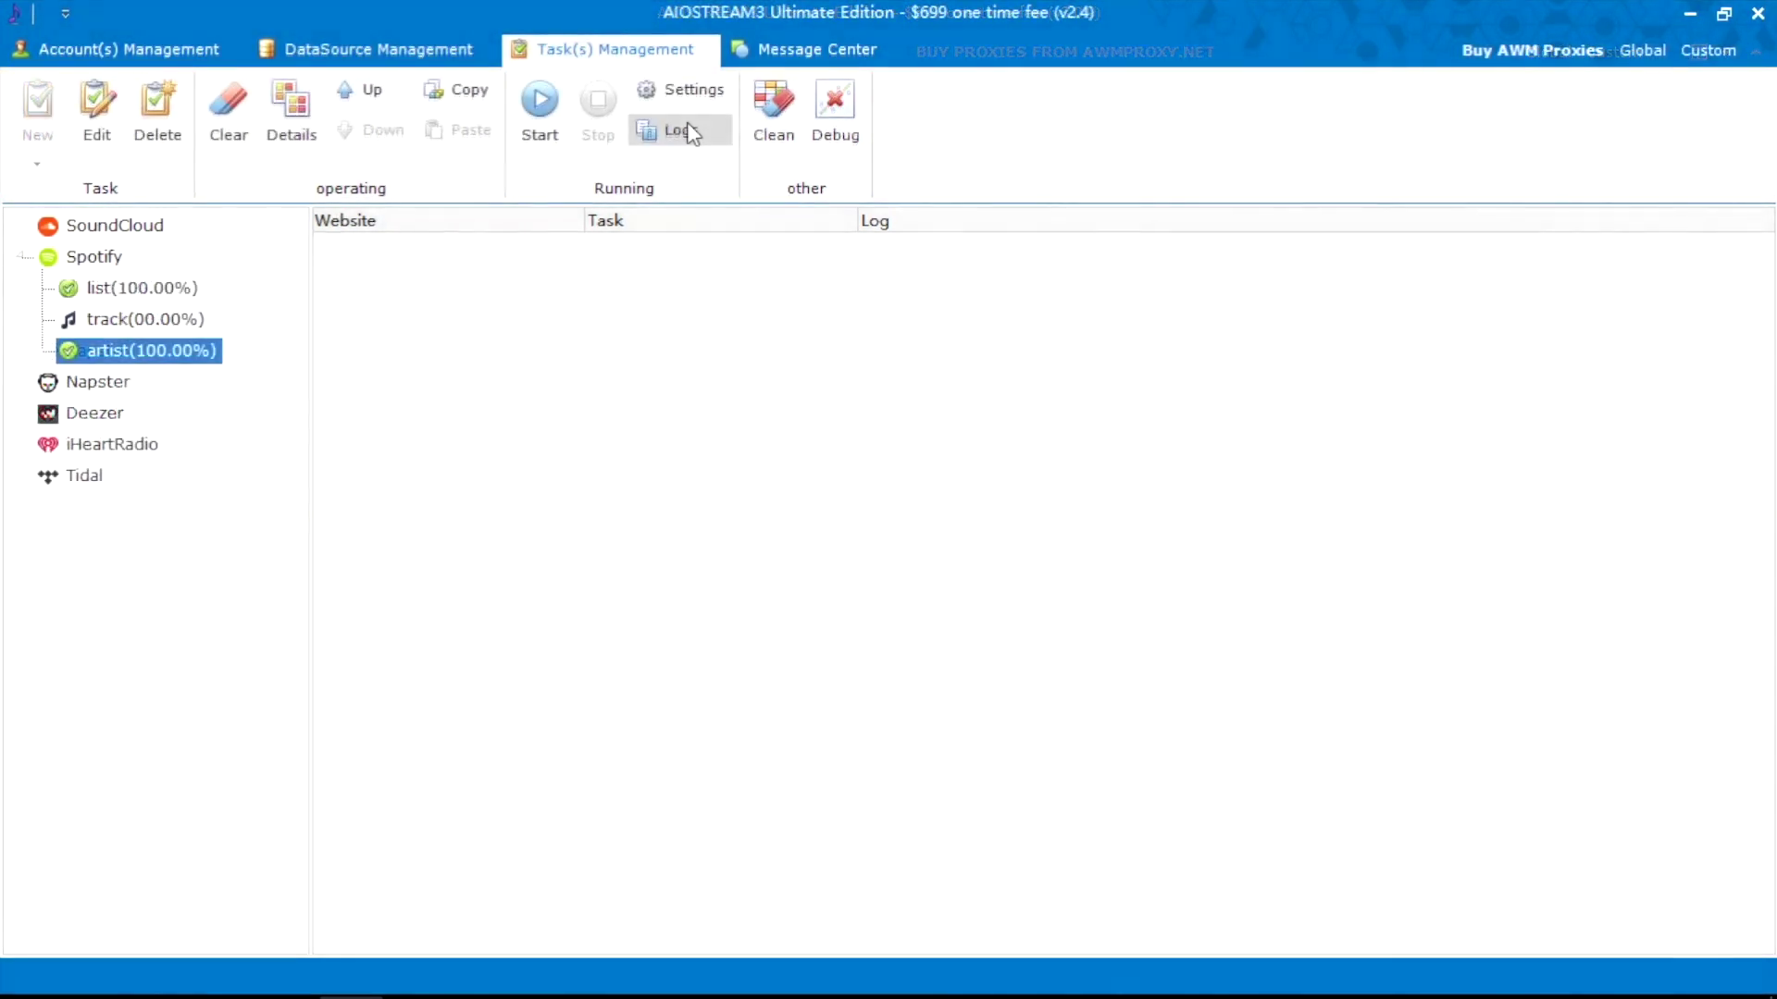
# Open the artist task's logs and review its Worker run records, including the cancelled one.
pyautogui.click(680, 133)
pyautogui.click(333, 318)
pyautogui.click(239, 227)
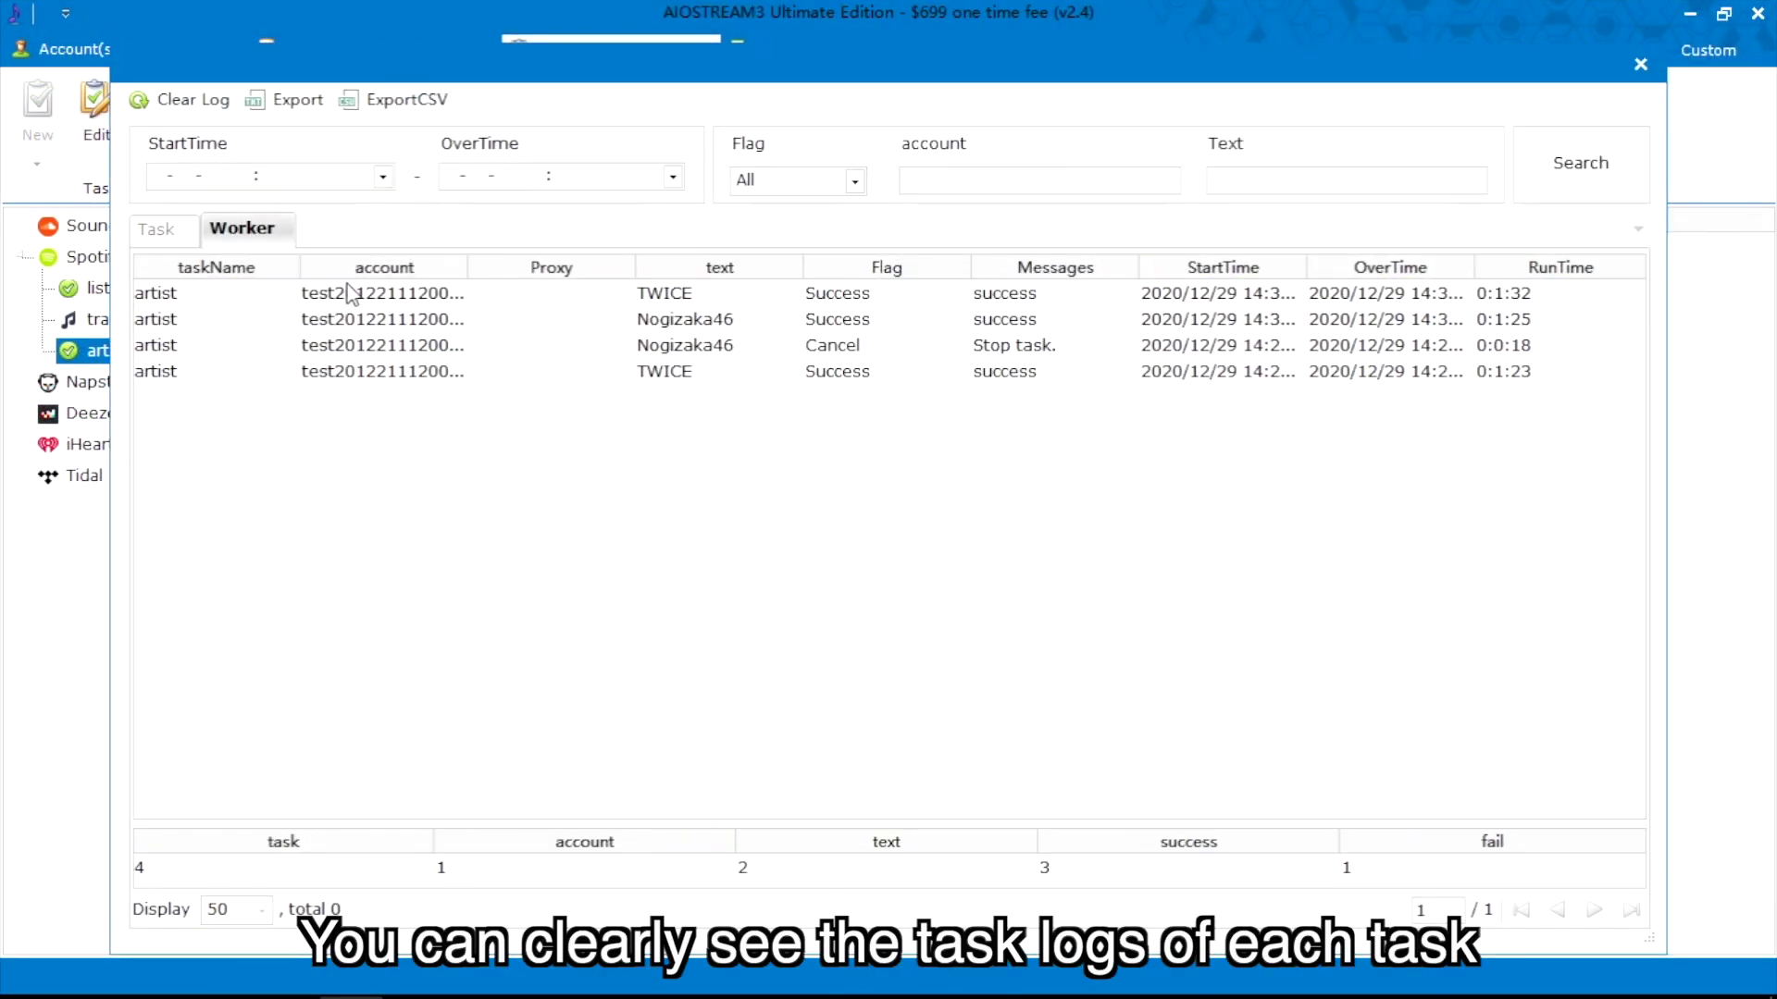
pyautogui.click(849, 322)
pyautogui.click(1056, 346)
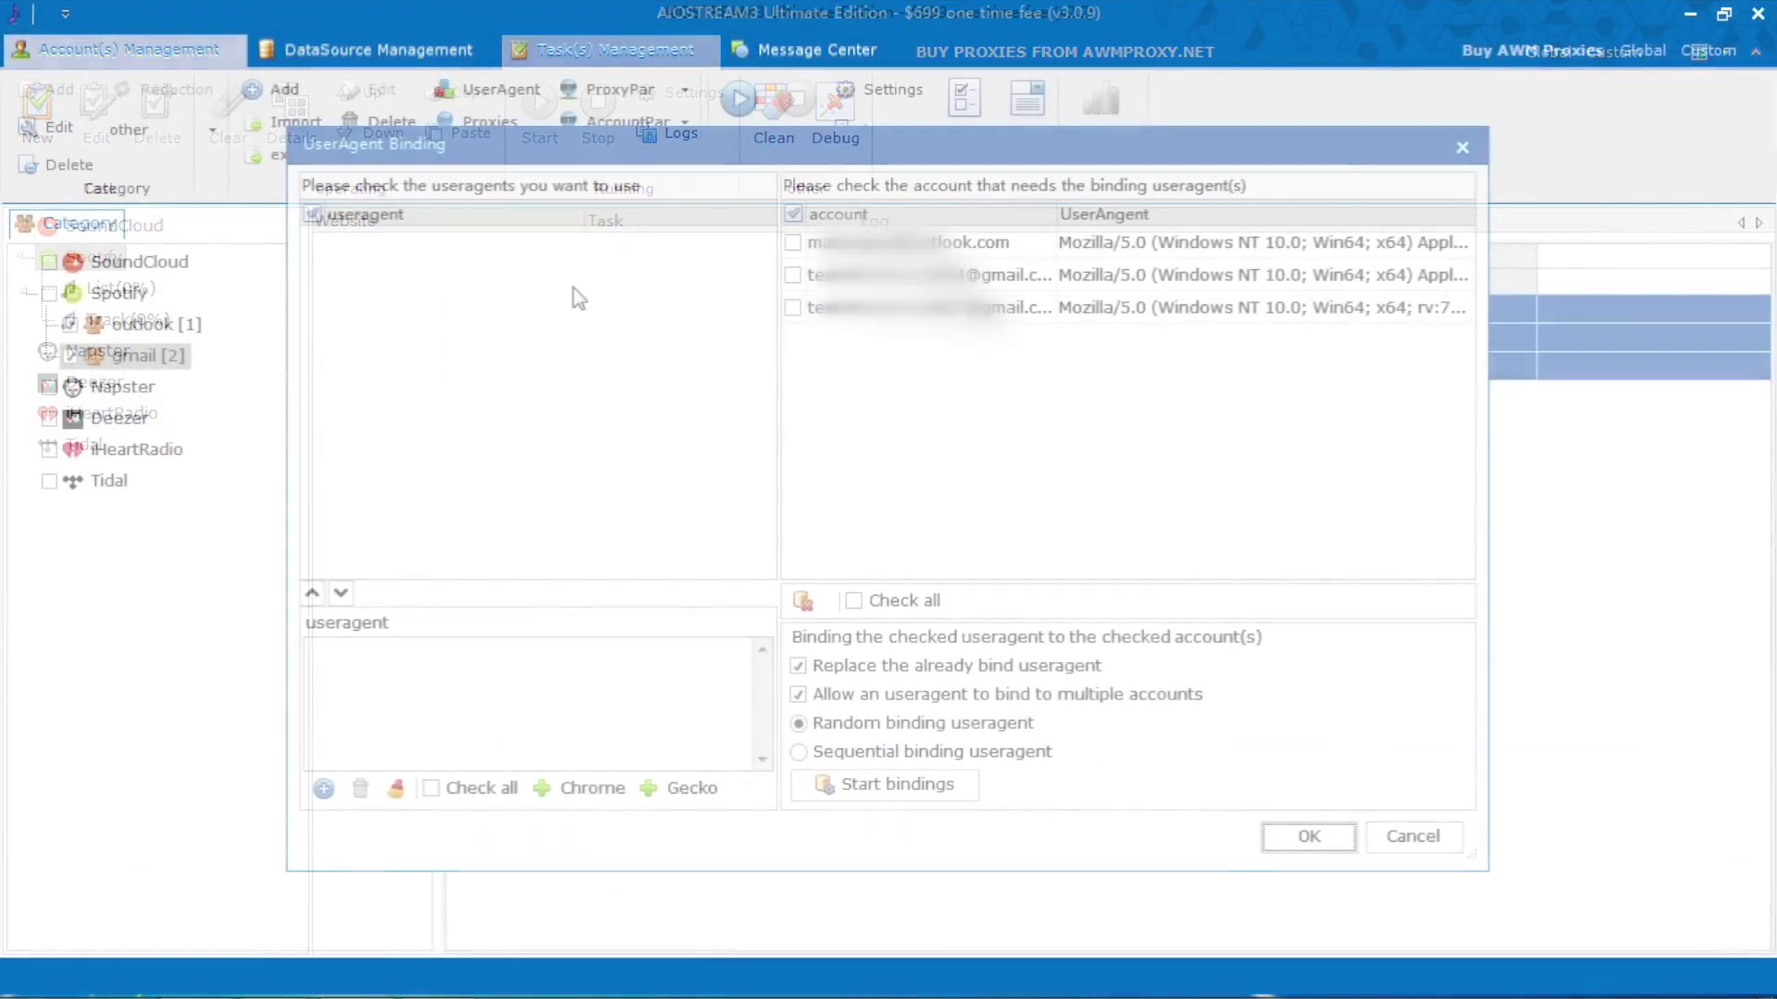
# Add Chrome user agents, check all agents and accounts, and start the bindings.
pyautogui.click(548, 794)
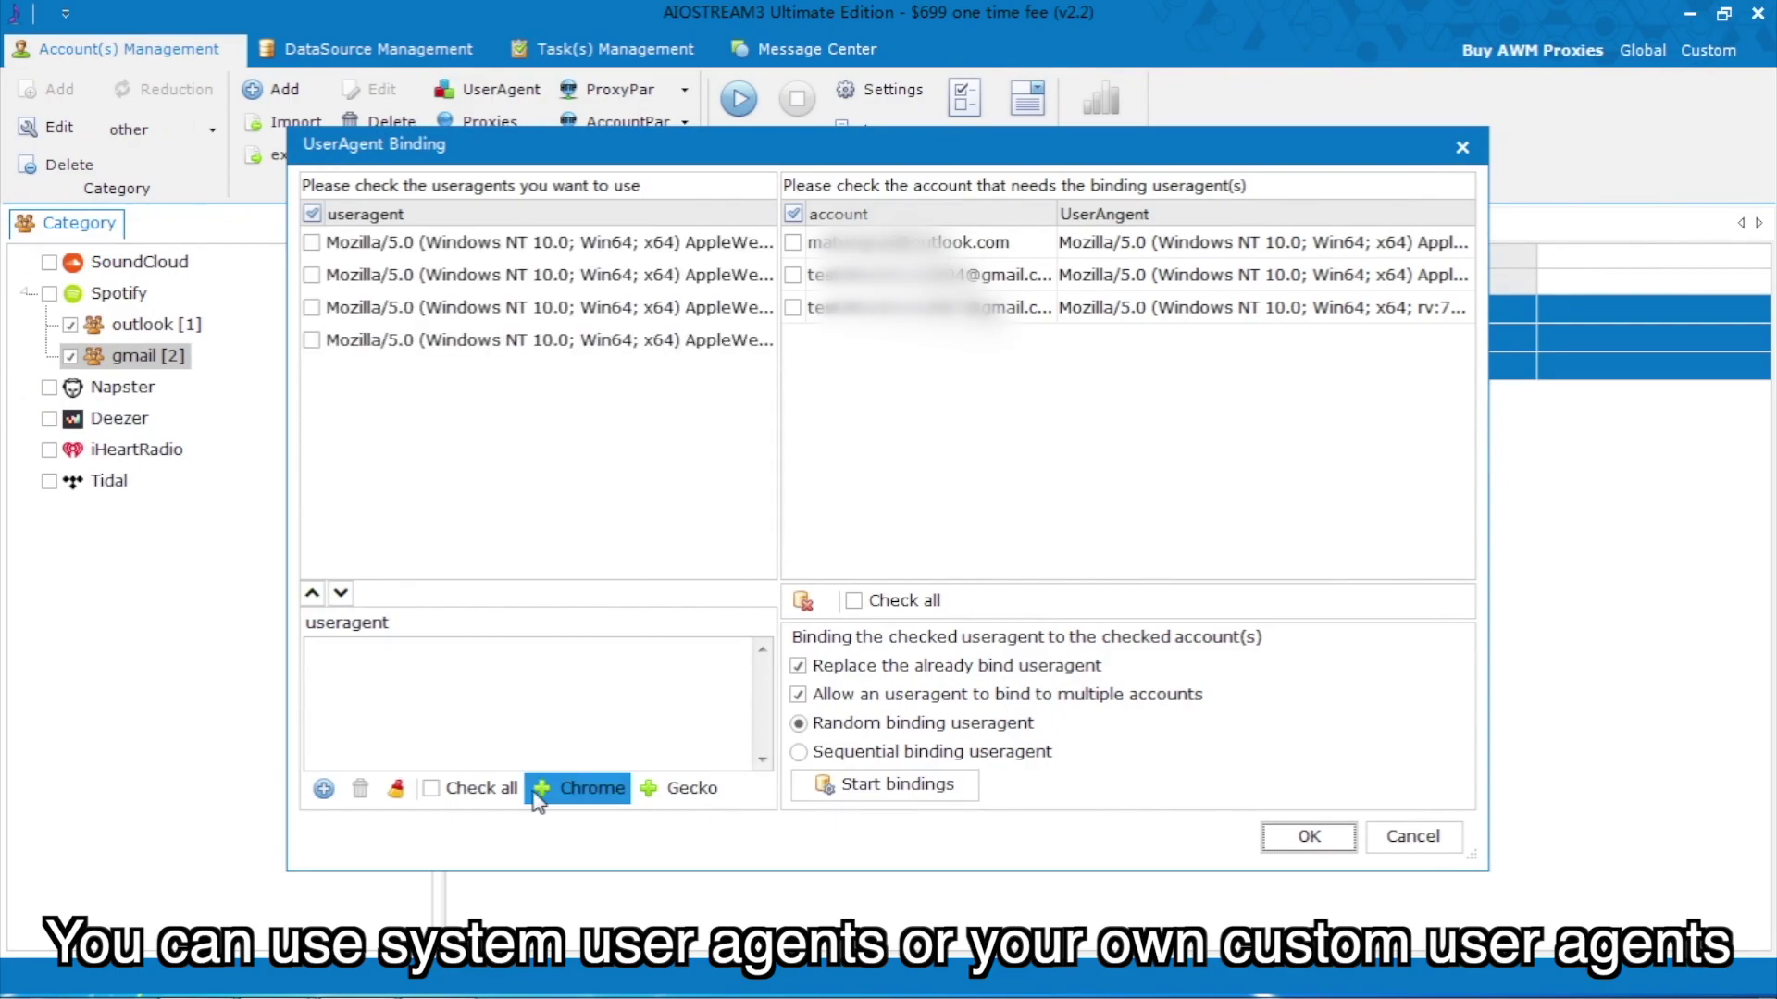
pyautogui.click(432, 790)
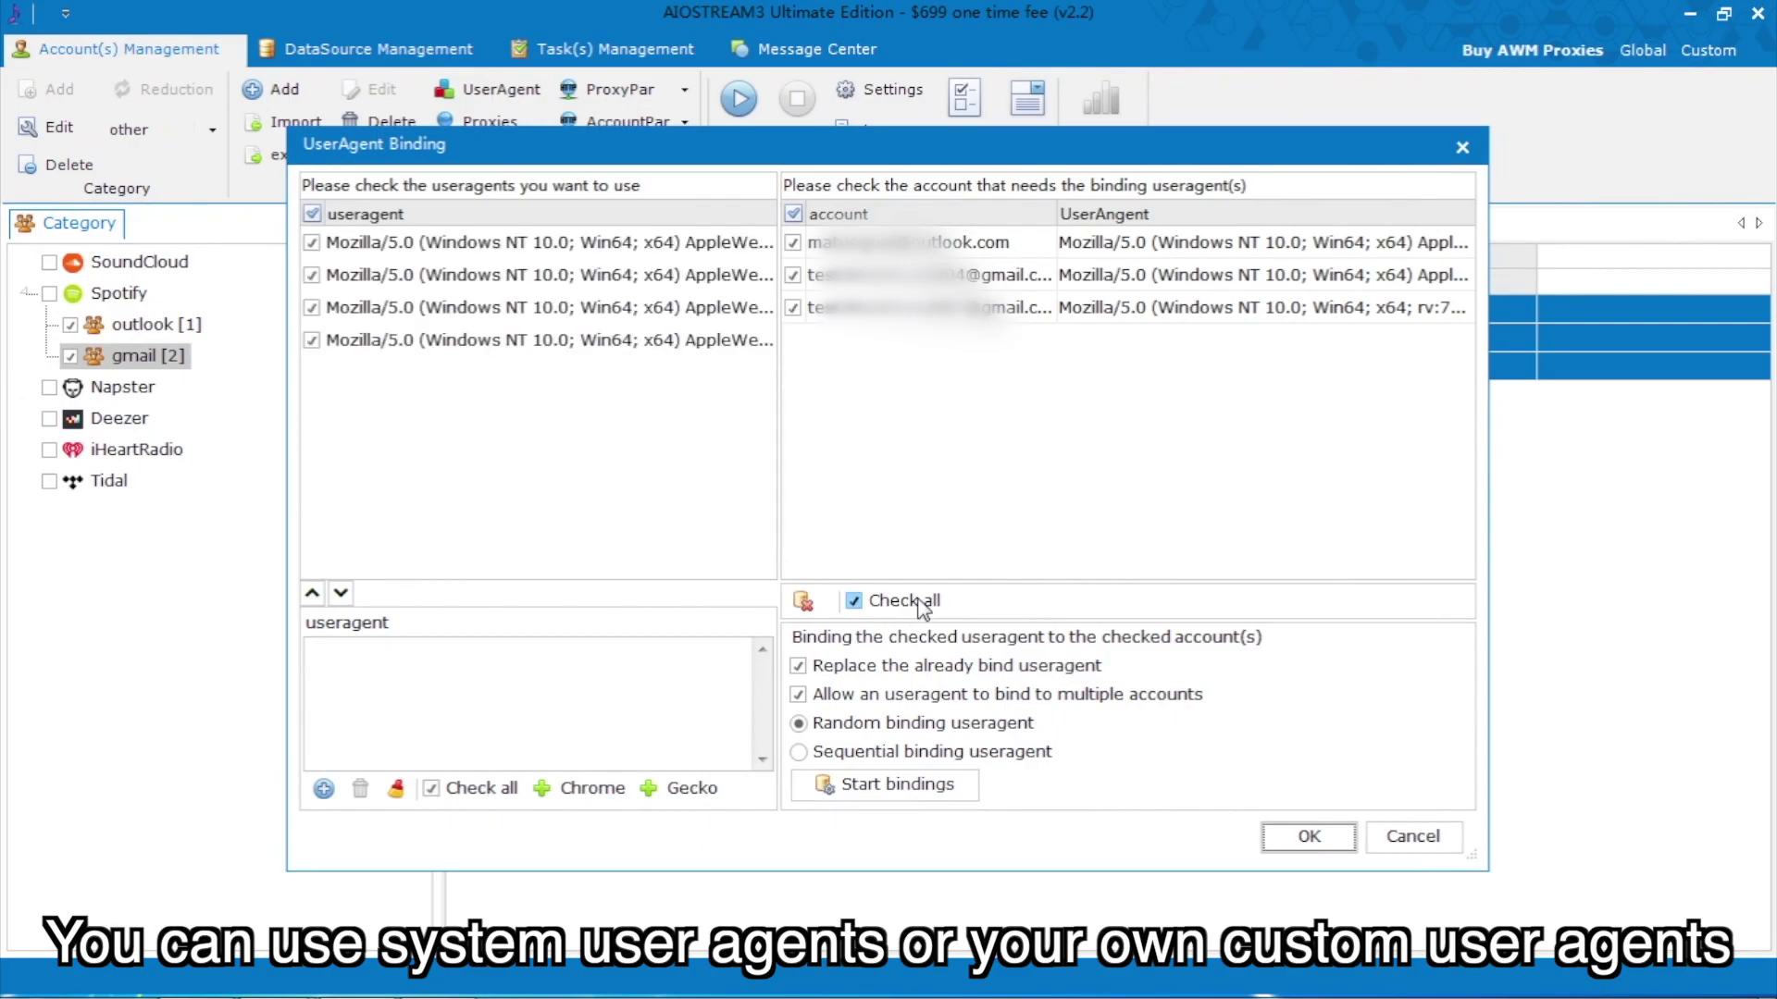
pyautogui.click(888, 784)
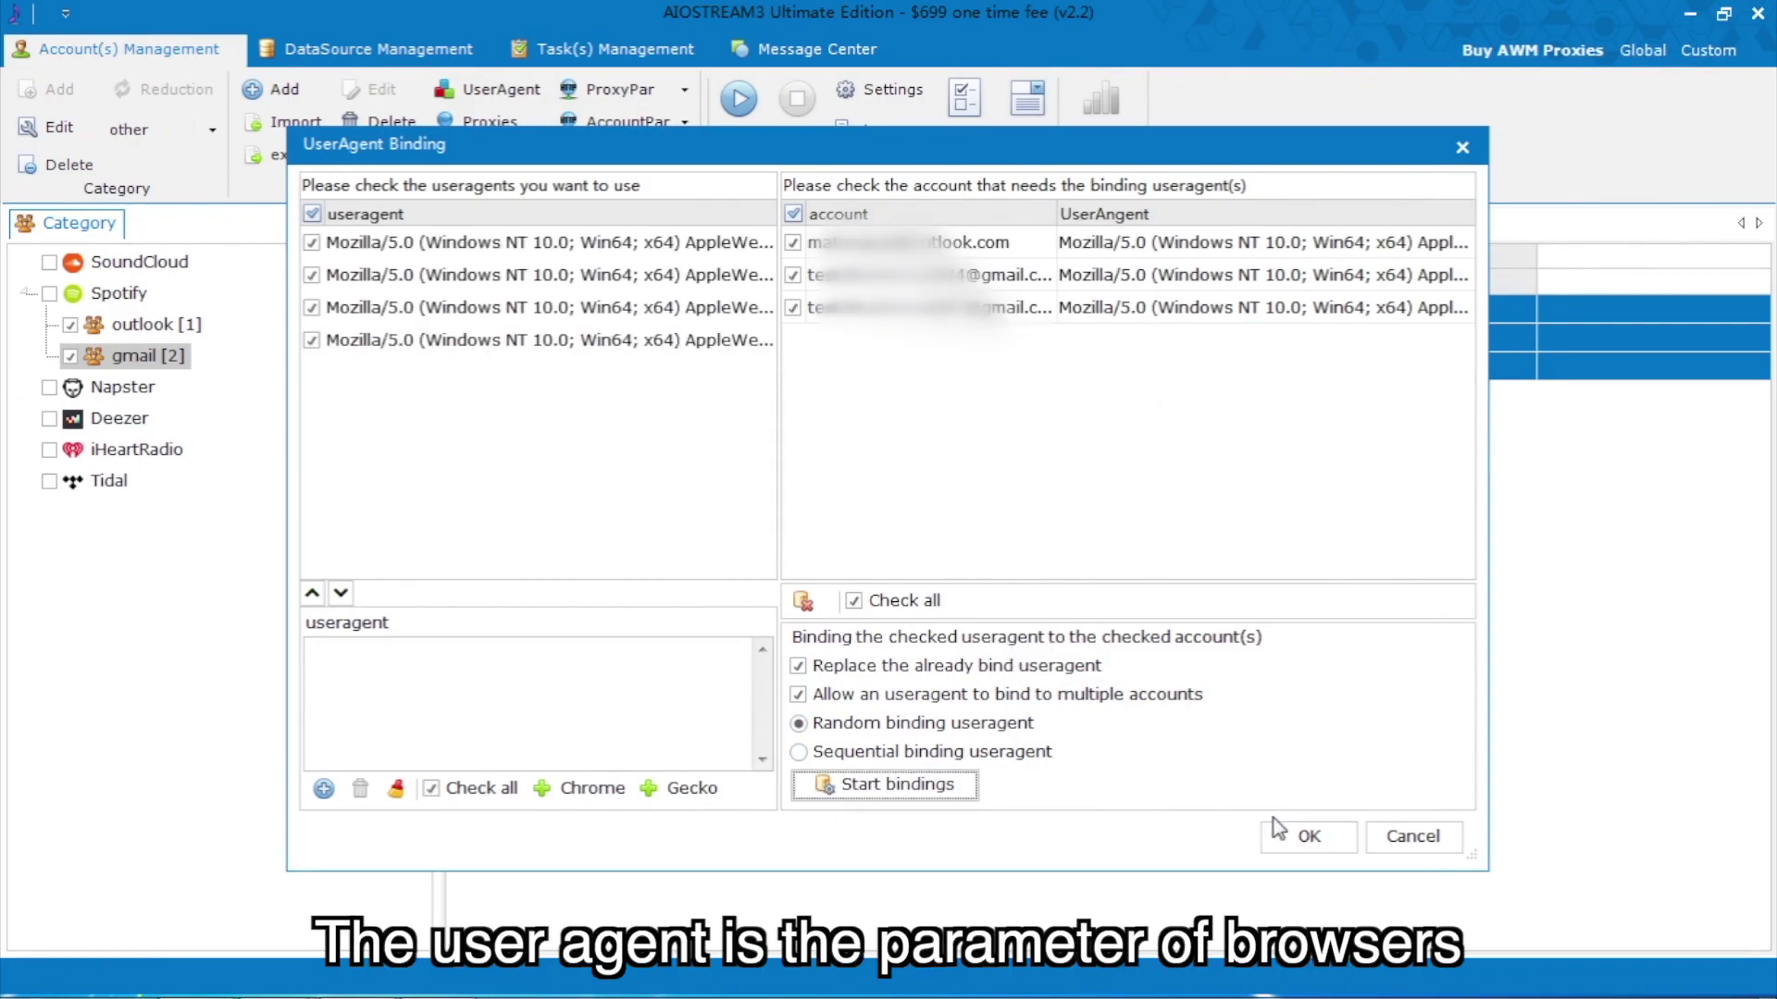